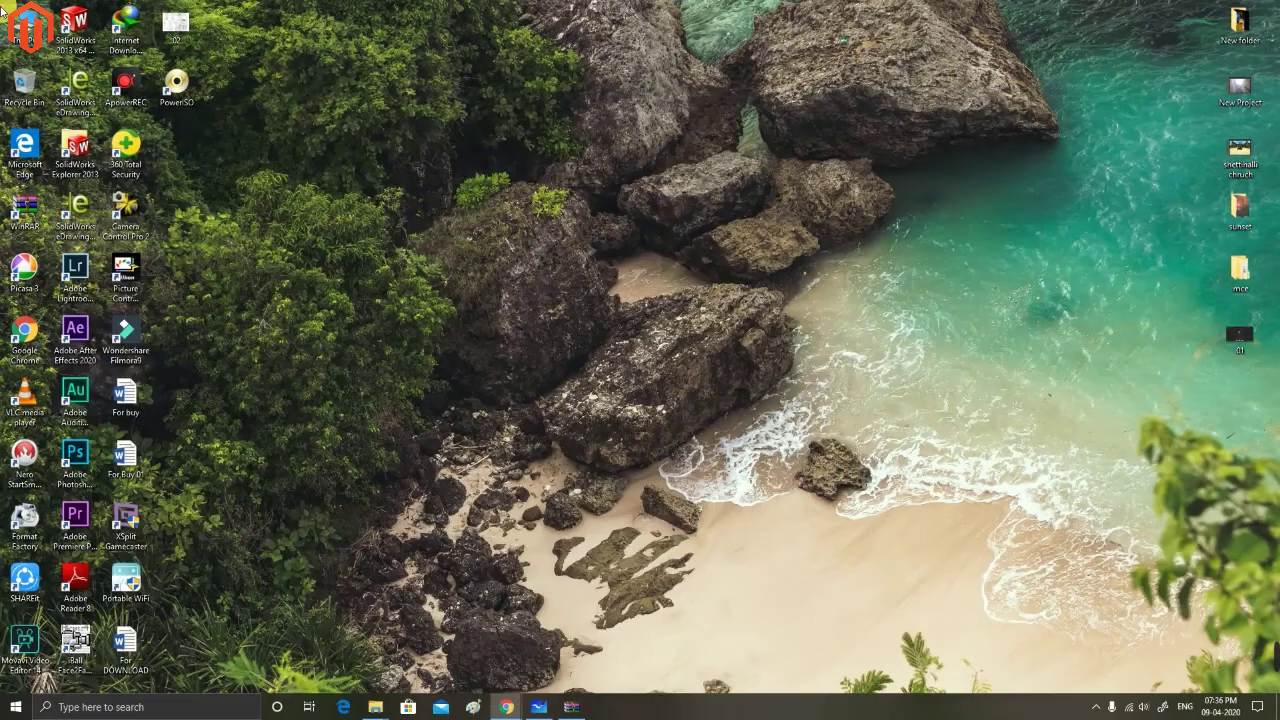
Open the Win10_1903_V1_English_x64 image from the software\os folder on My Files (E:) in PowerISO.
left_click(375, 707)
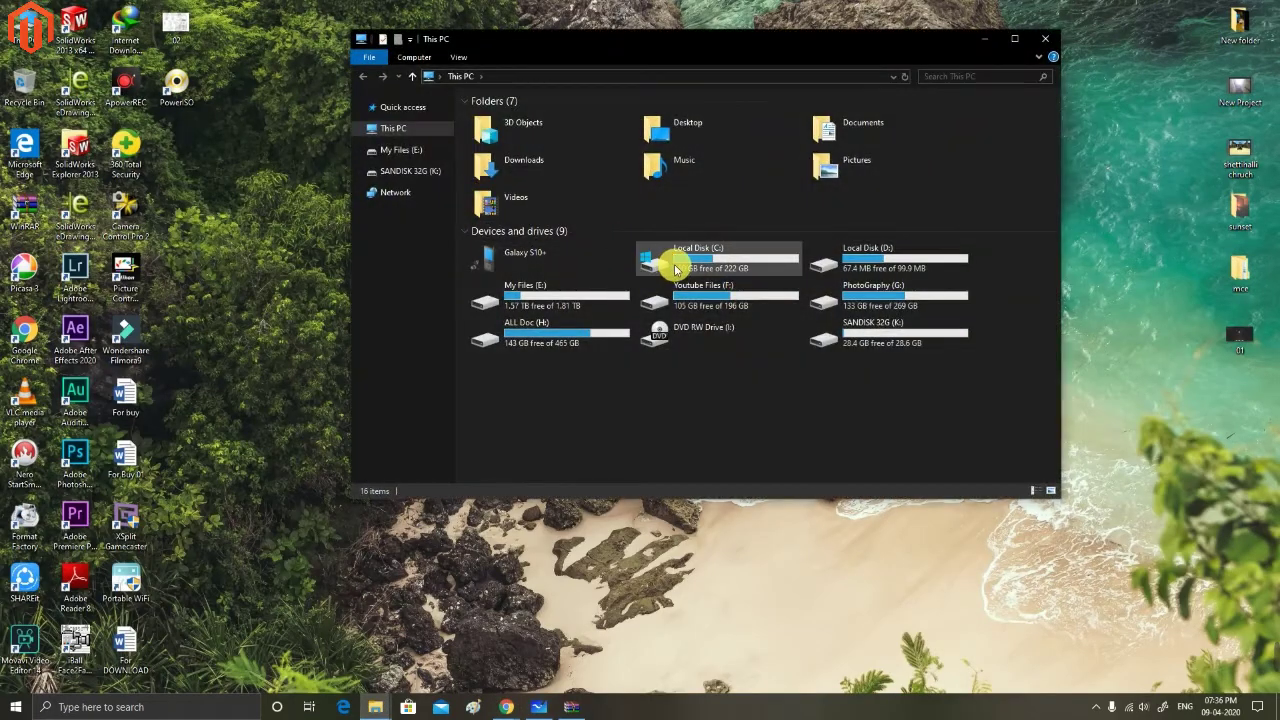
double_click(580, 297)
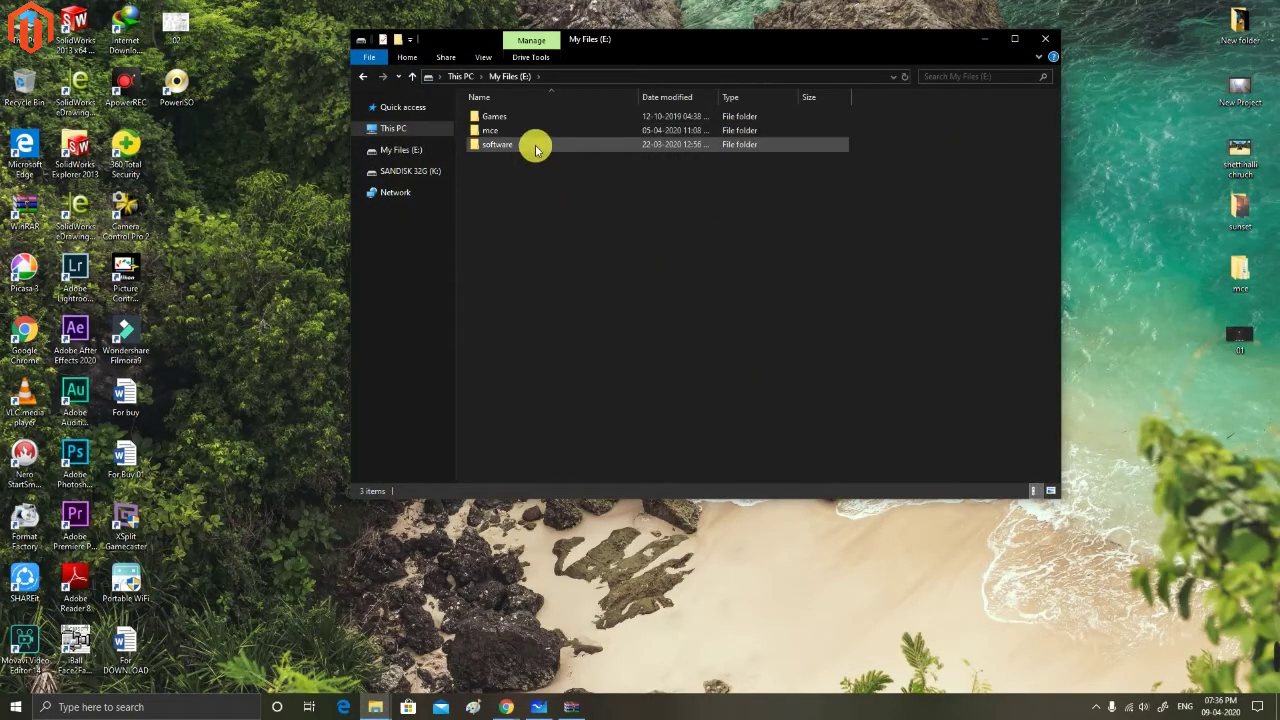
double_click(532, 146)
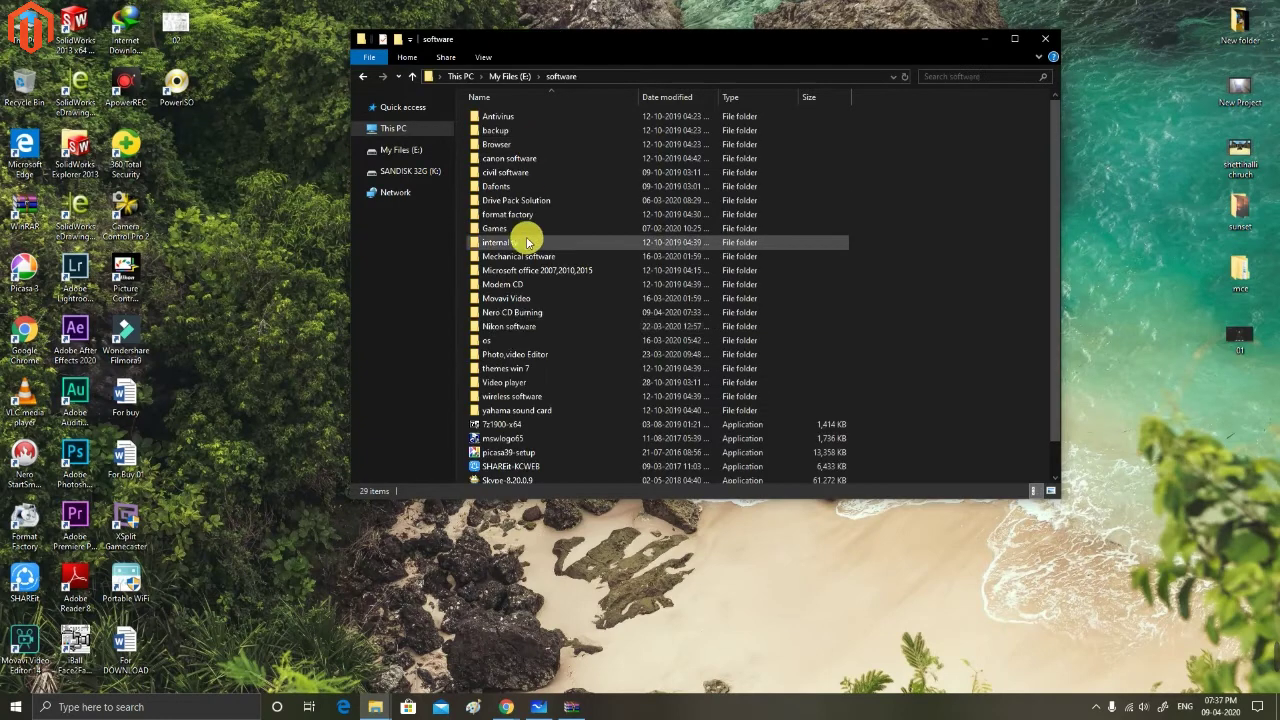
double_click(508, 339)
left_click(580, 133)
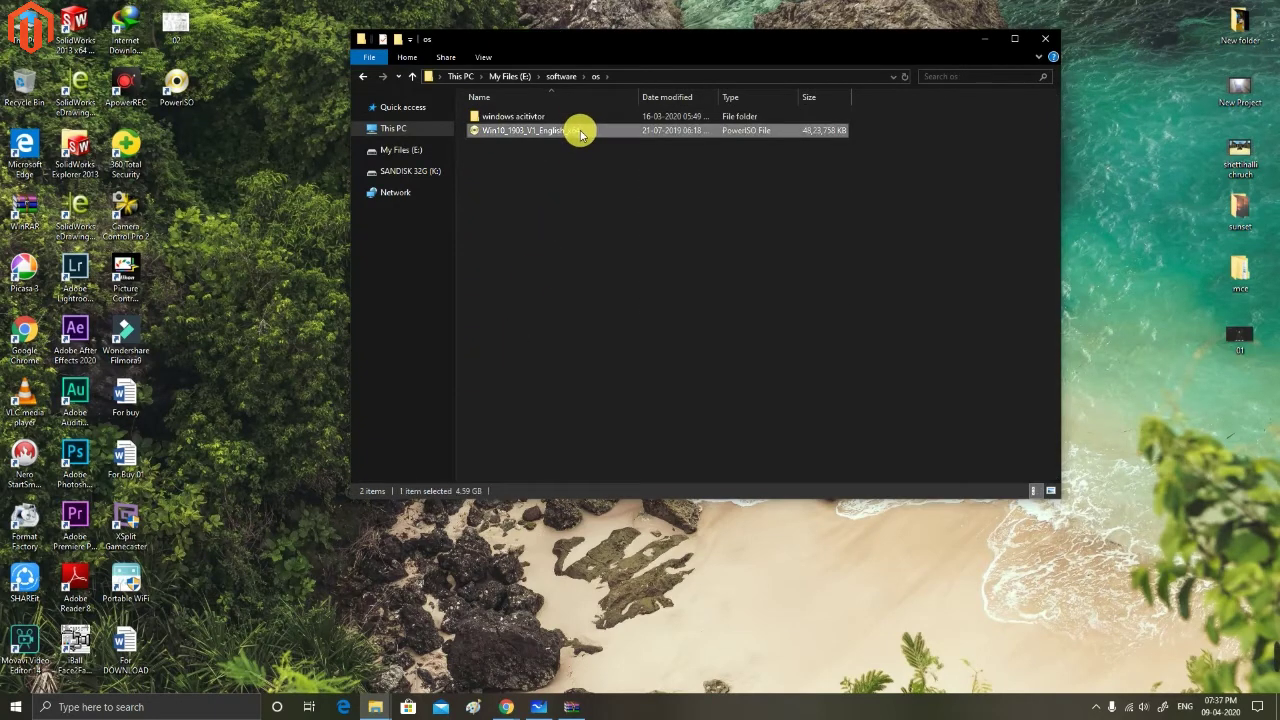
right_click(580, 133)
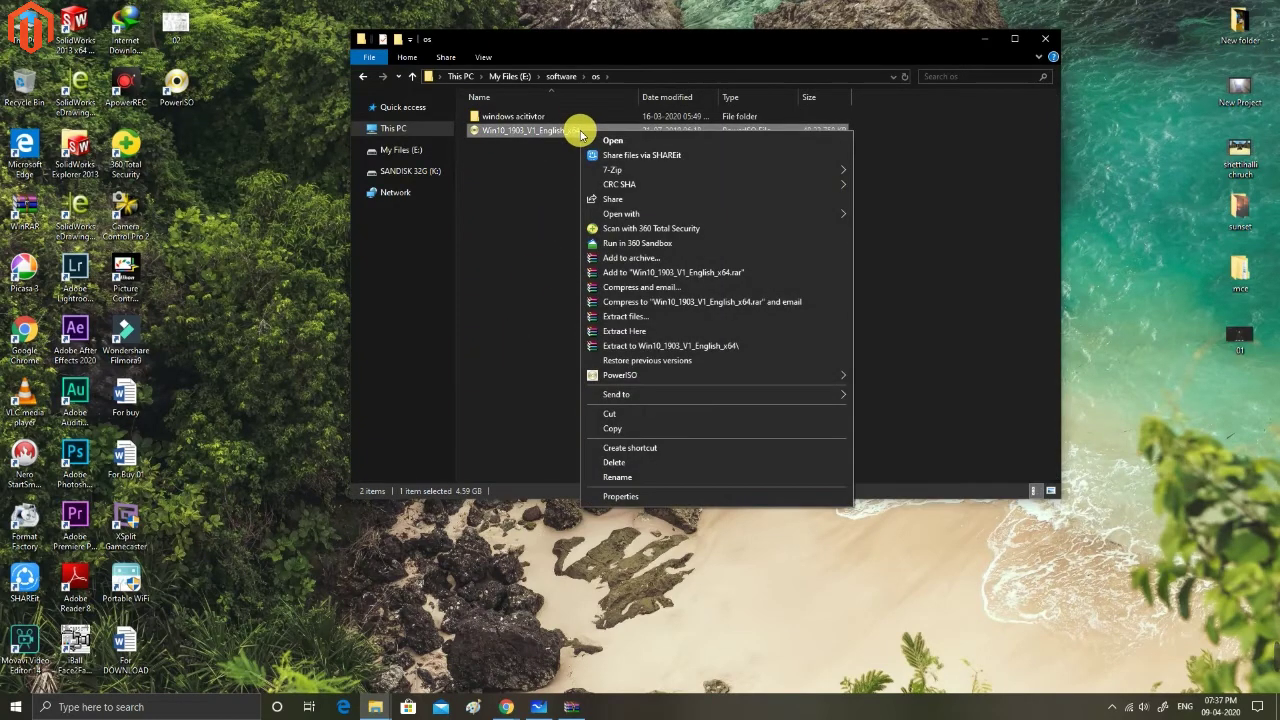
double_click(565, 130)
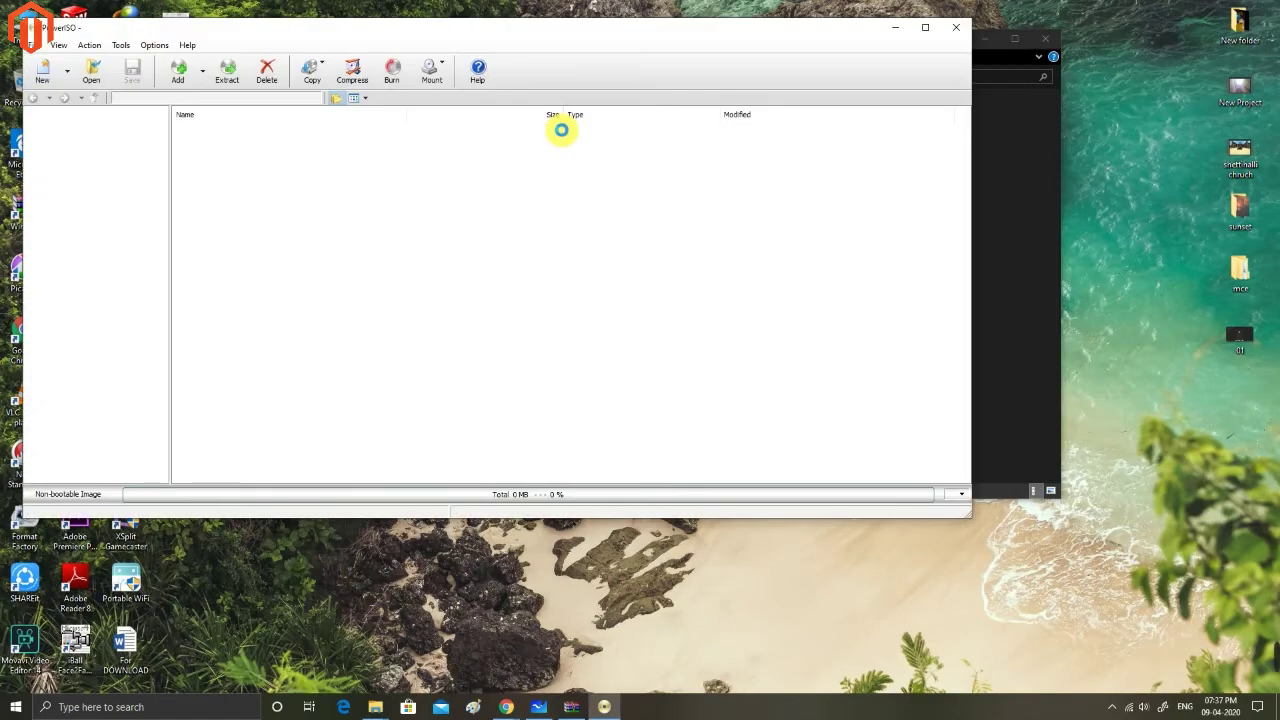
left_click_drag(742, 34, 910, 50)
Check the contents of the SANDISK 32G (K:) drive in File Explorer and return to This PC.
key("super+e")
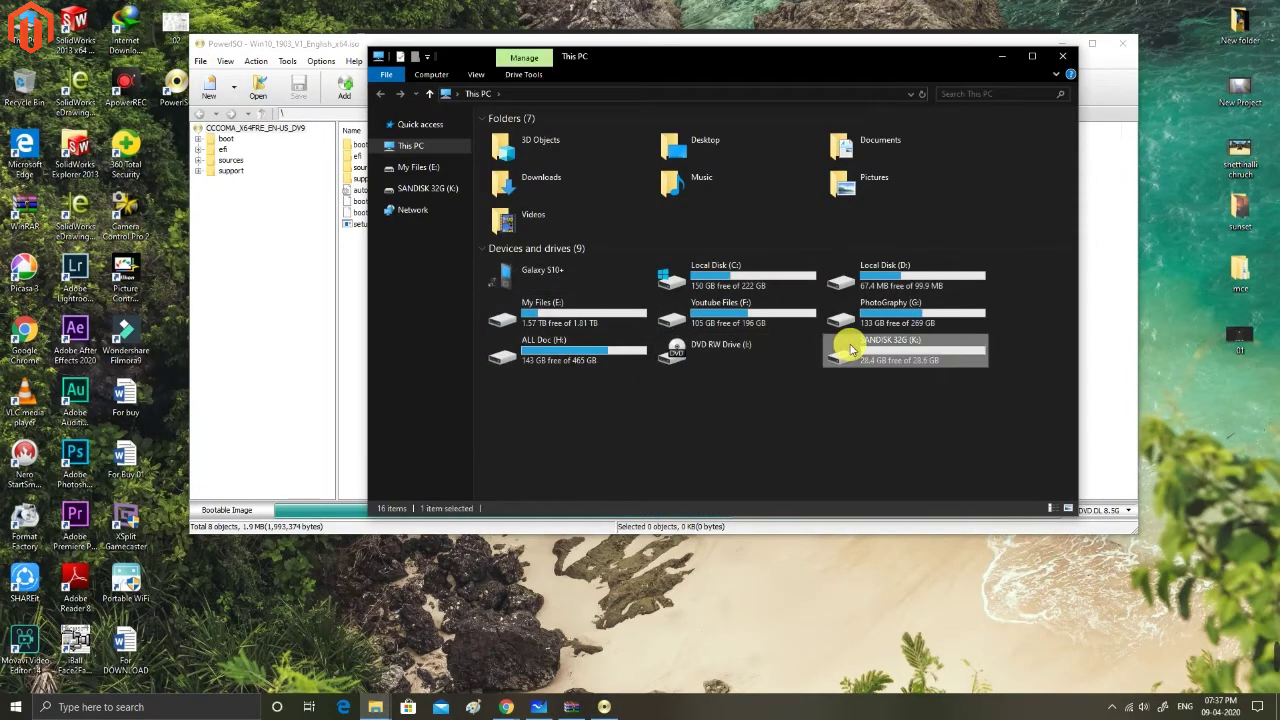
double_click(840, 347)
left_click(380, 93)
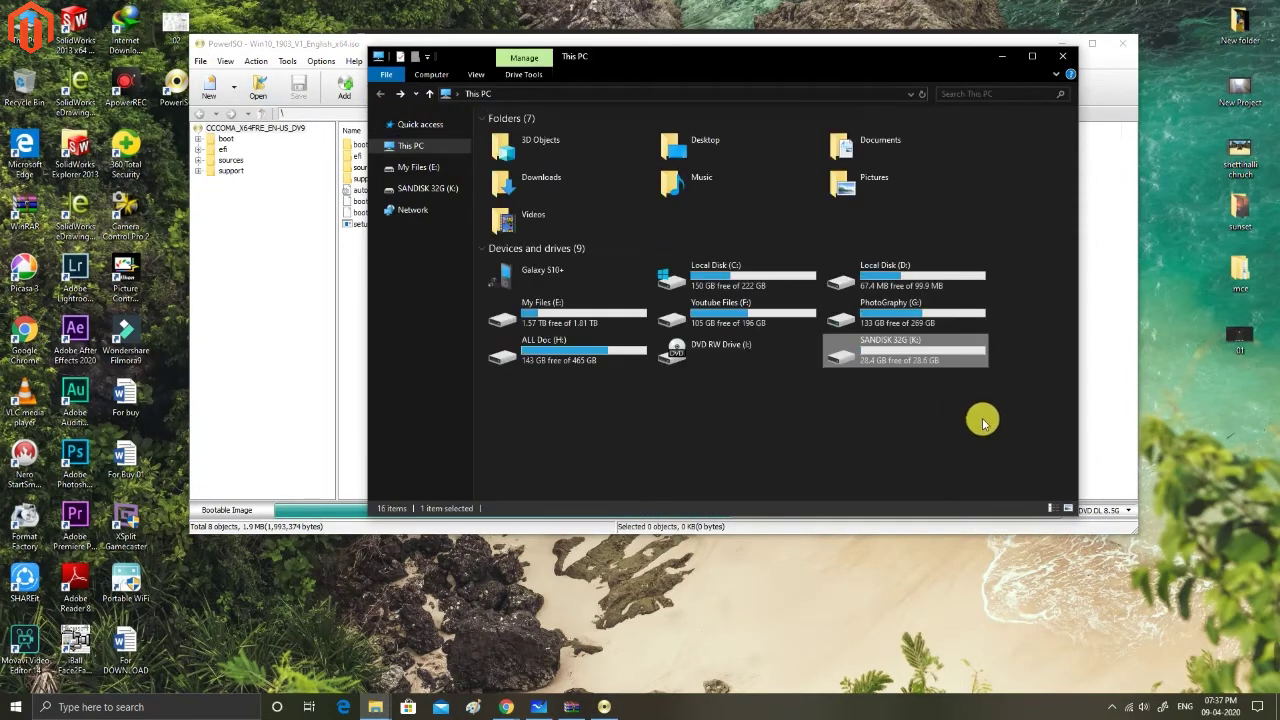
Quick-format the SANDISK 32G (K:) drive with the NTFS file system and return to PowerISO.
right_click(899, 363)
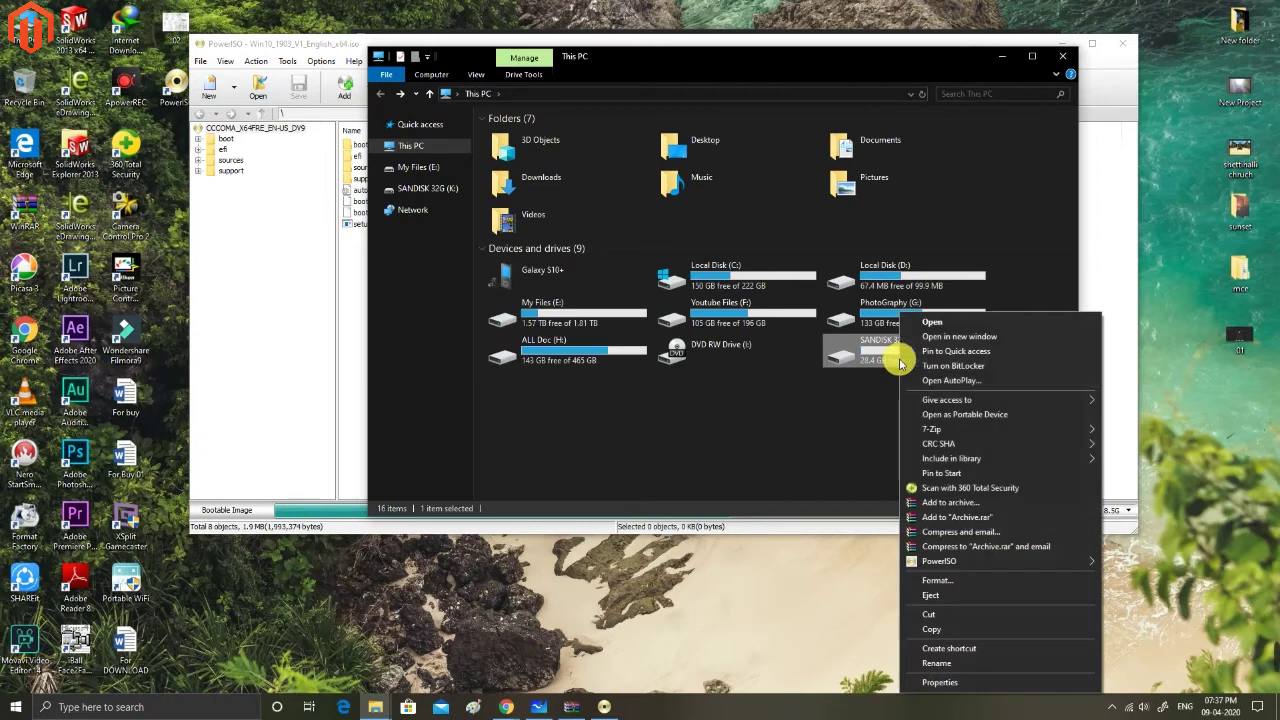
left_click(940, 580)
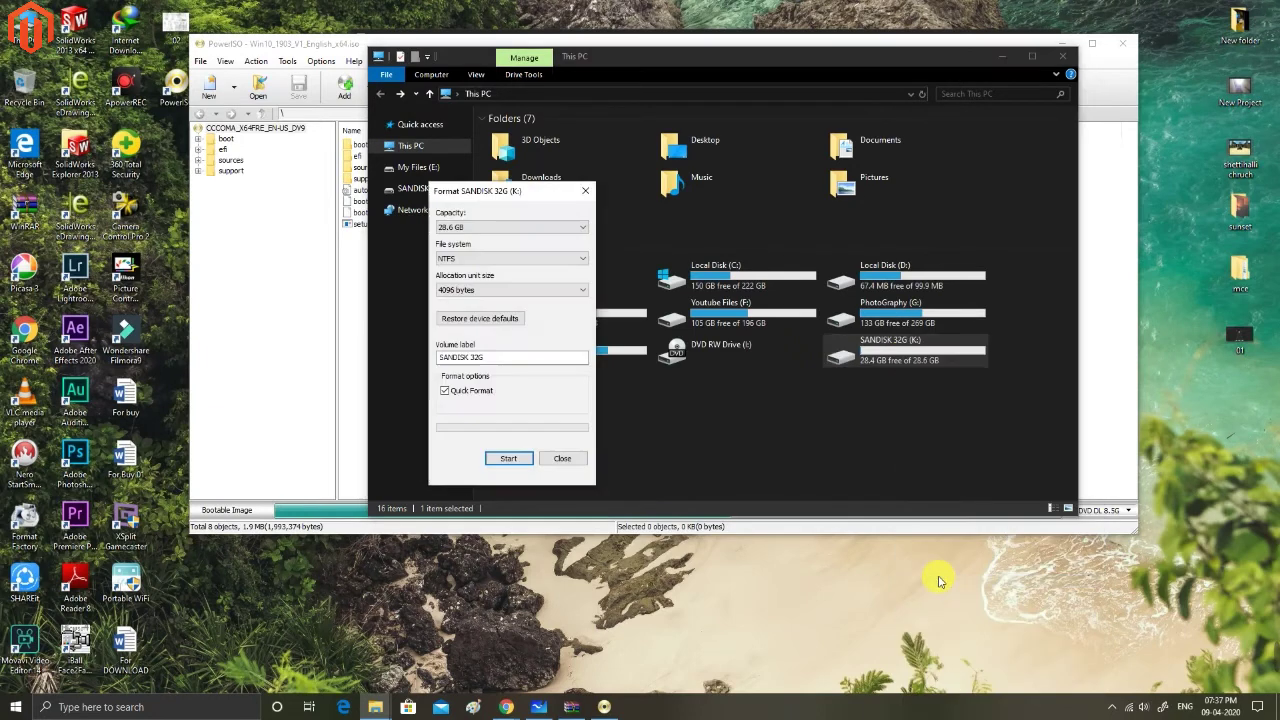
left_click(540, 259)
left_click(508, 272)
left_click(518, 259)
left_click(500, 268)
left_click(505, 459)
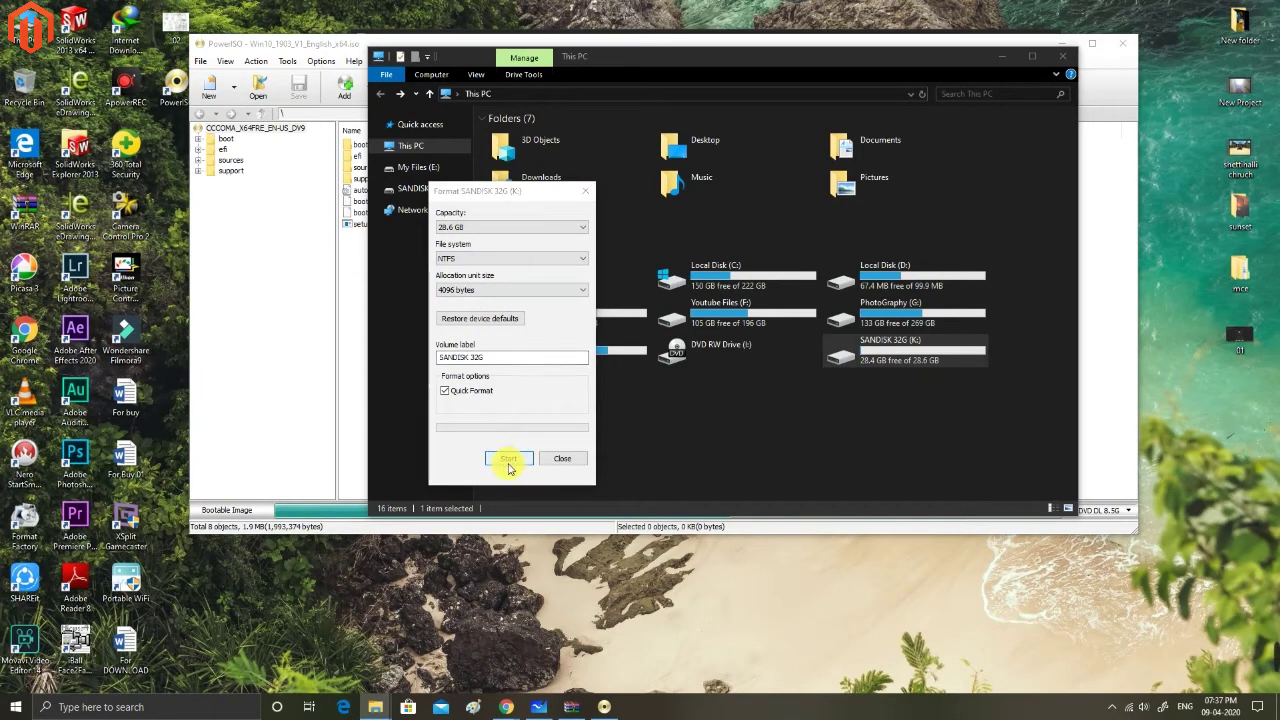
left_click(666, 356)
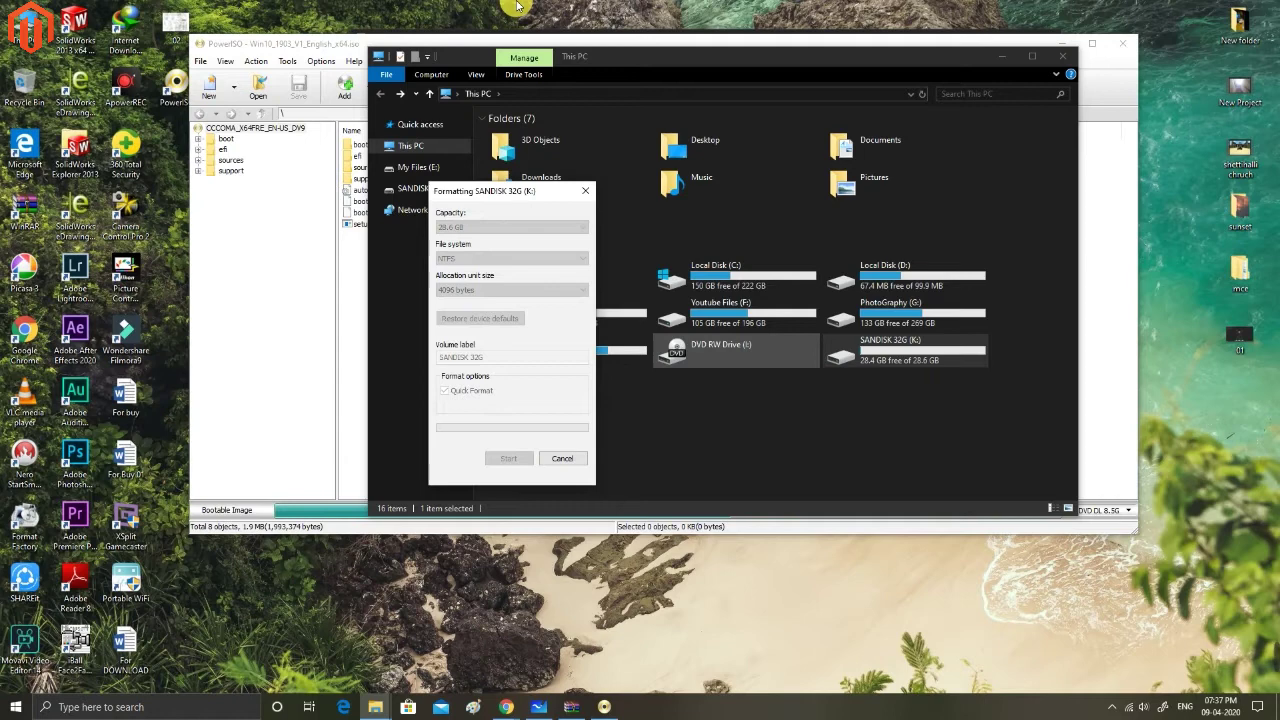
left_click(730, 354)
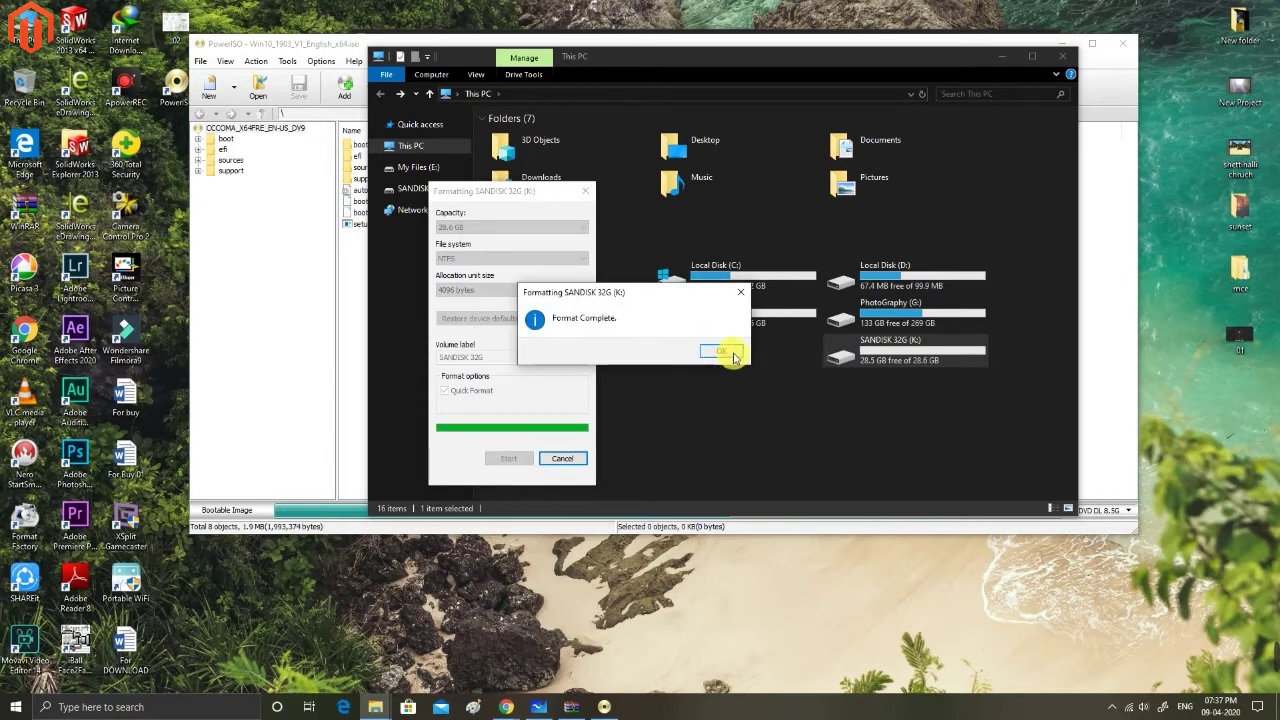
left_click(568, 458)
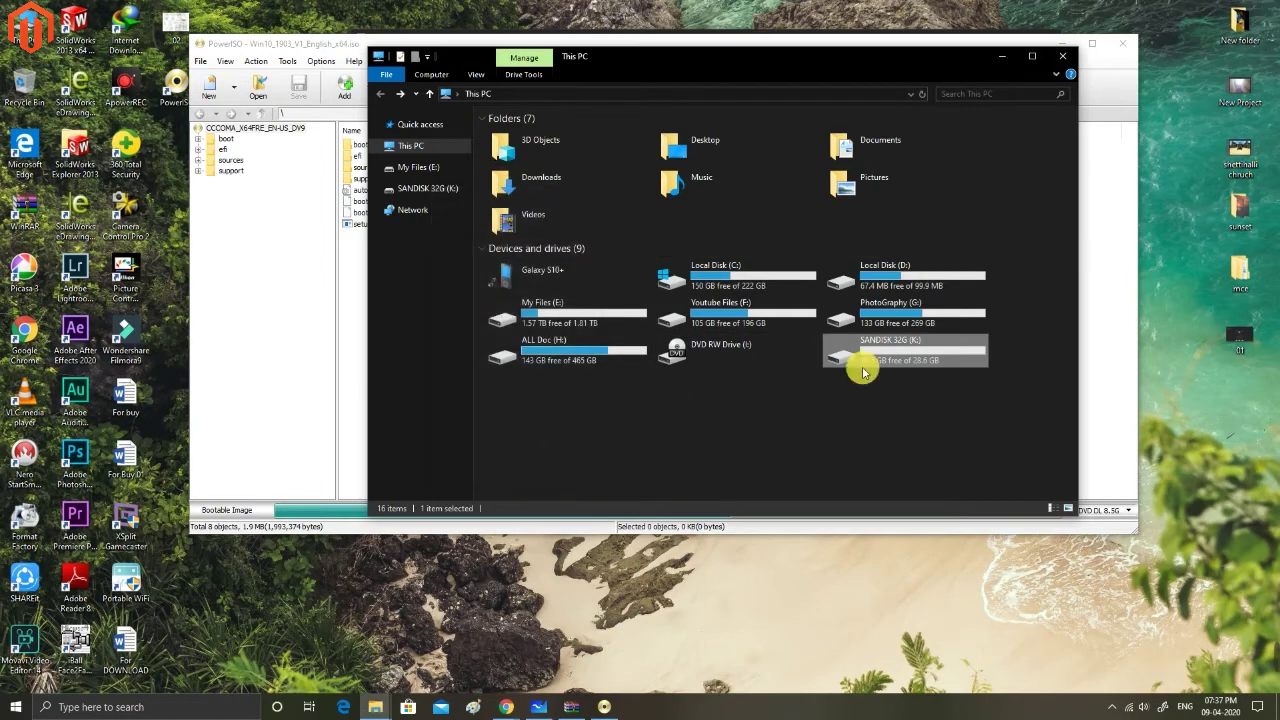
left_click(1004, 57)
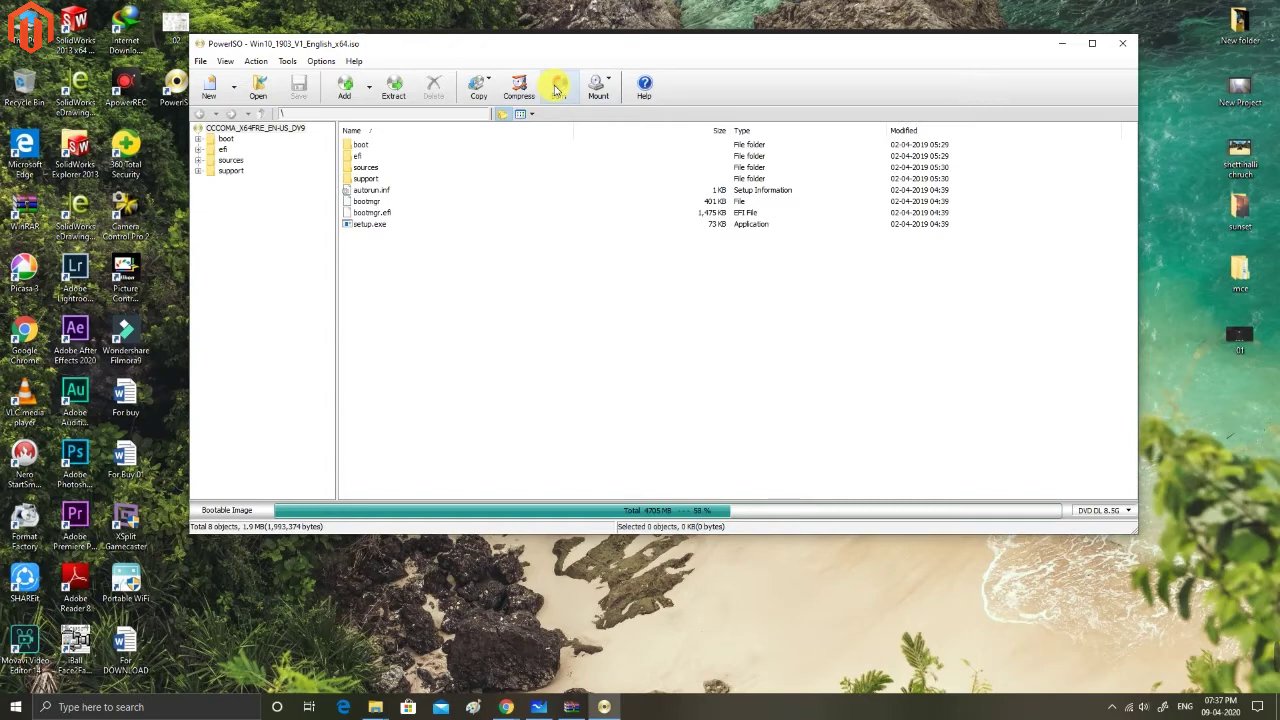
left_click(604, 88)
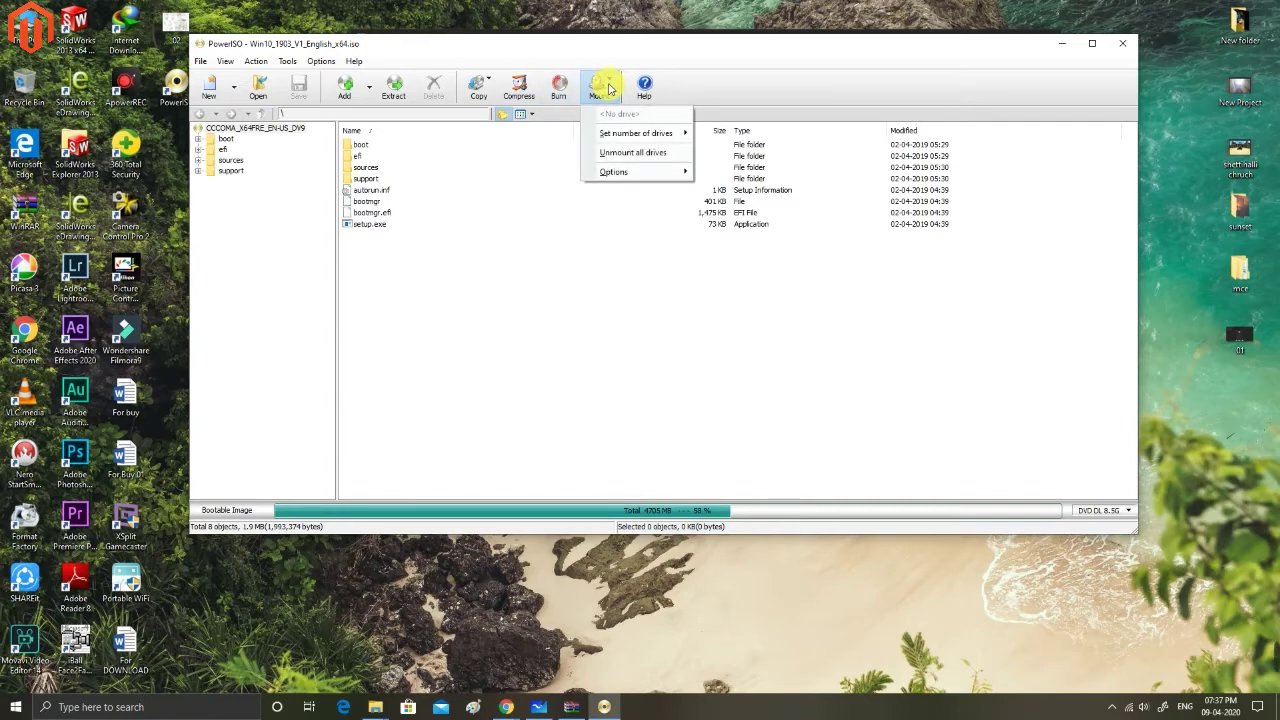
left_click(563, 88)
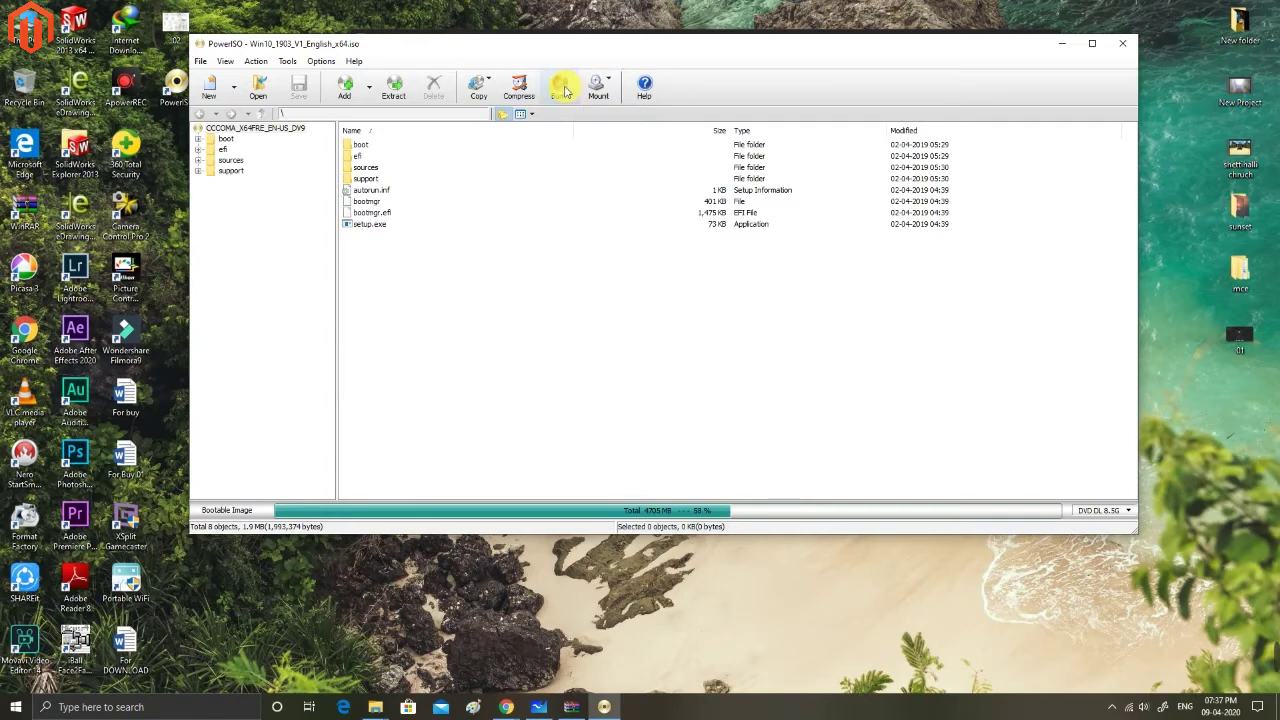
left_click(563, 88)
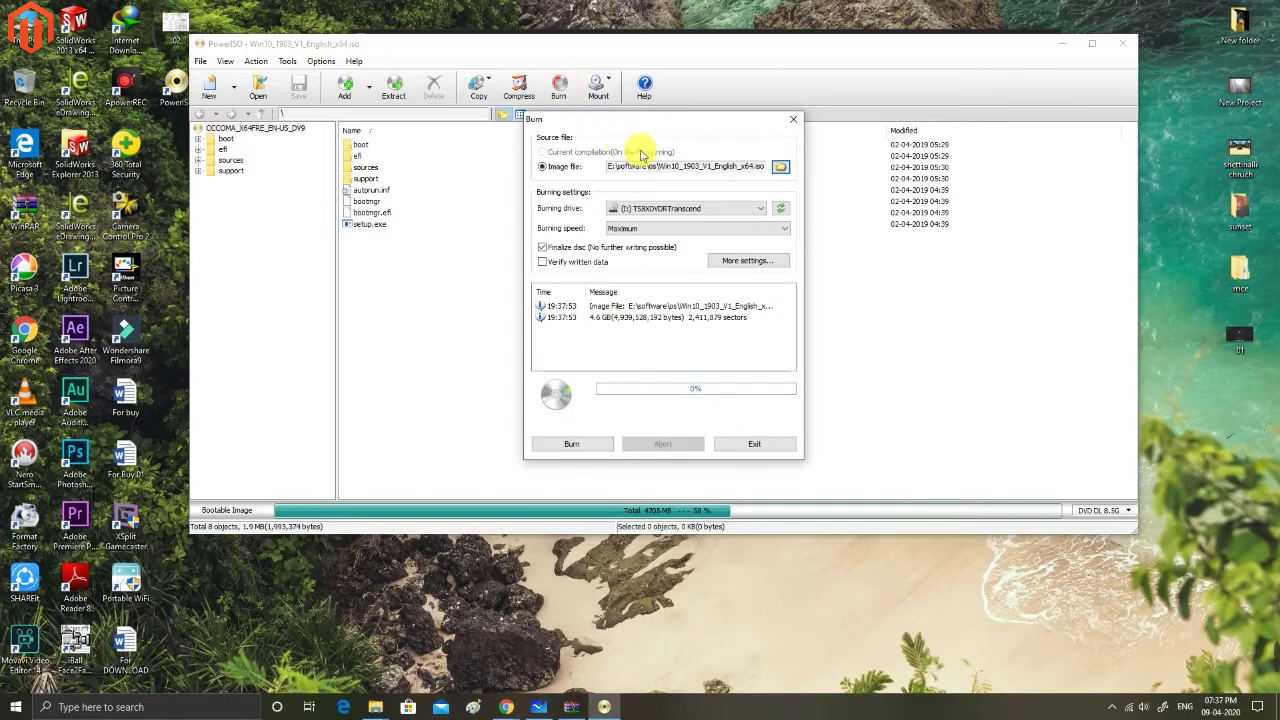
left_click(712, 213)
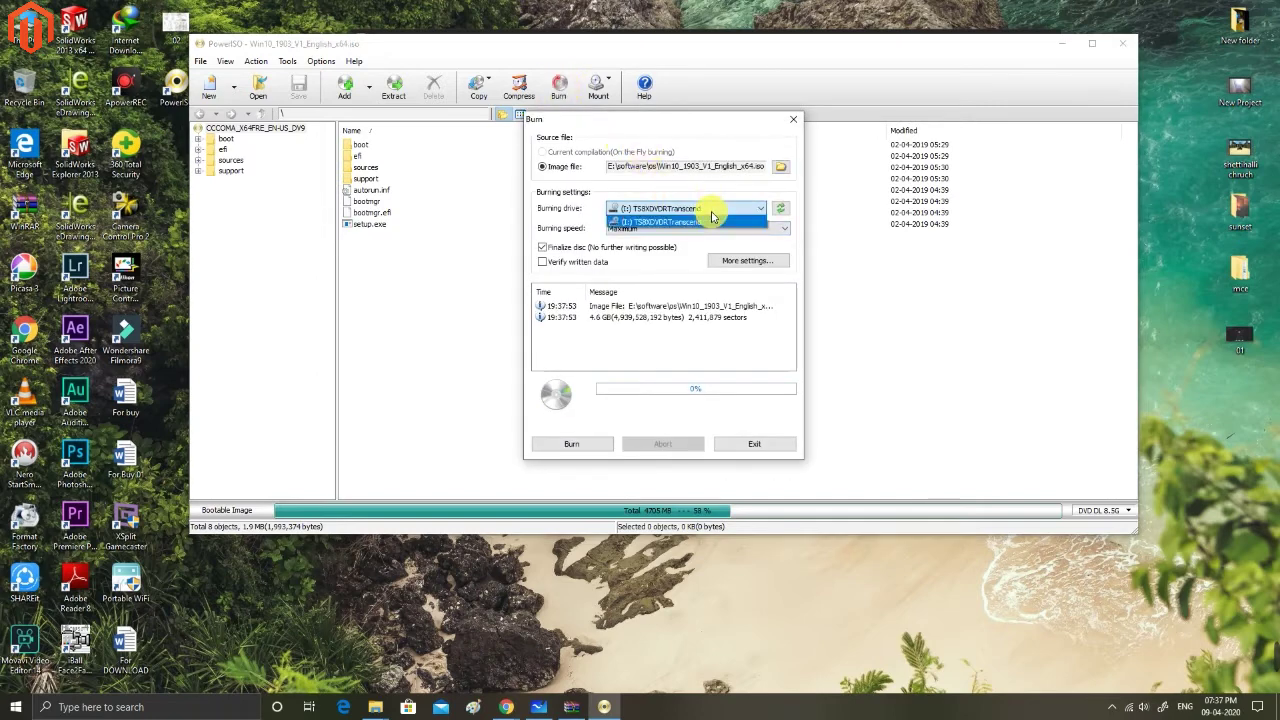
left_click(712, 215)
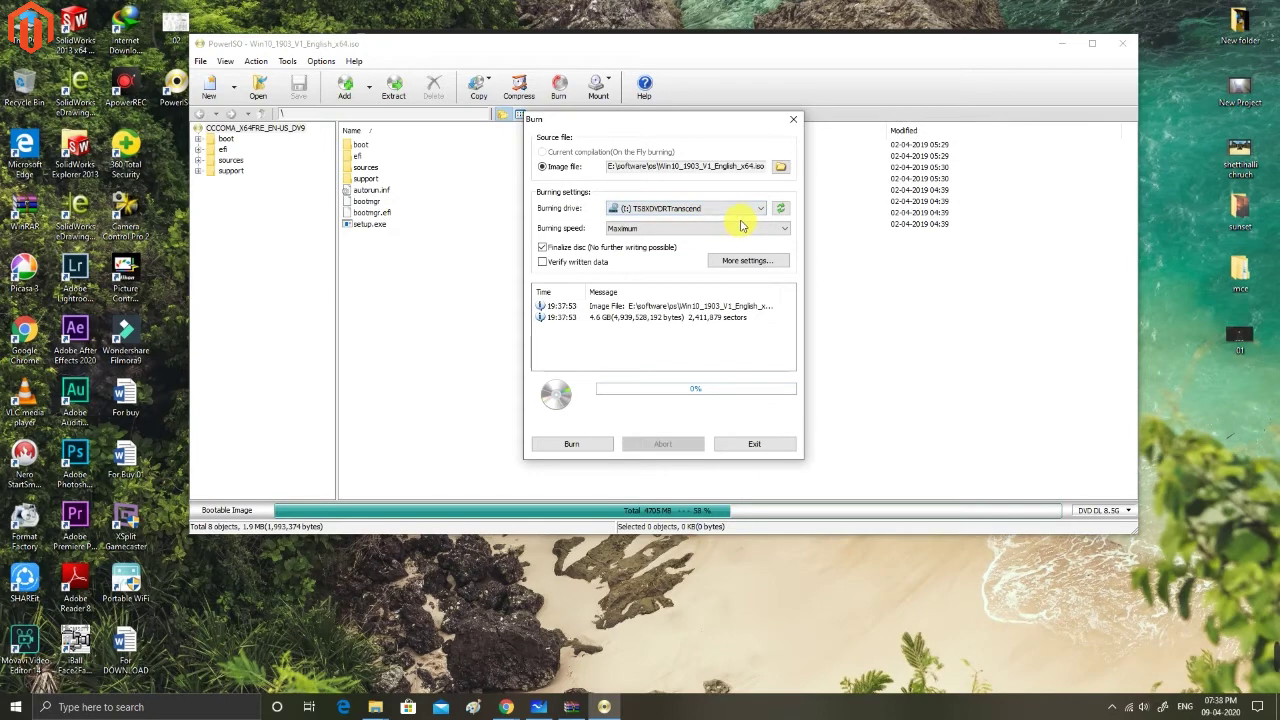
left_click(757, 446)
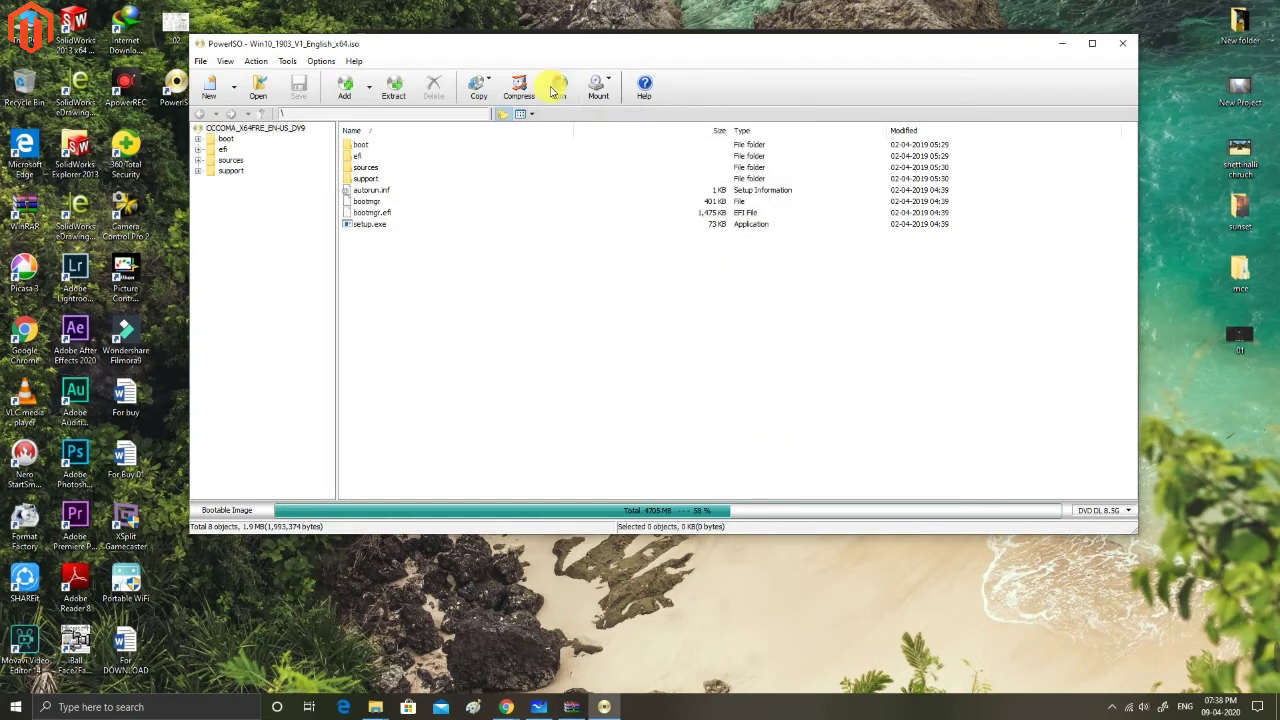
left_click(486, 89)
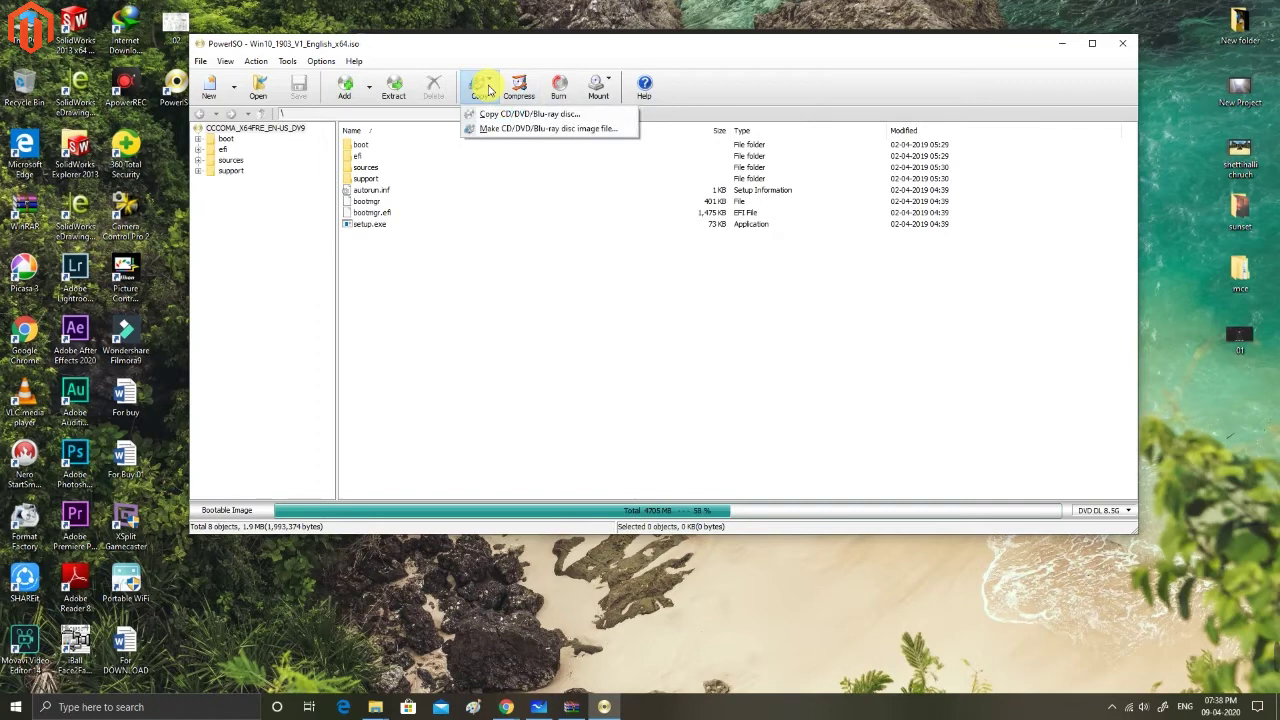
left_click(612, 86)
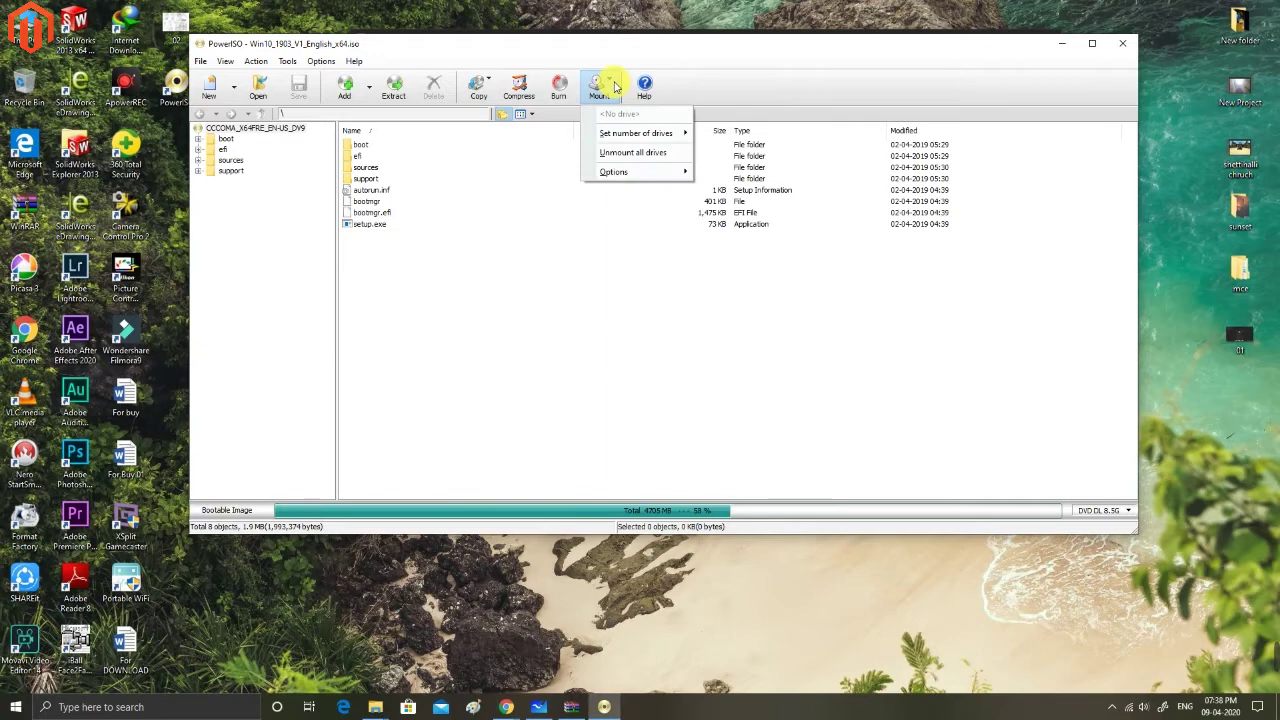
mouse_move(634, 171)
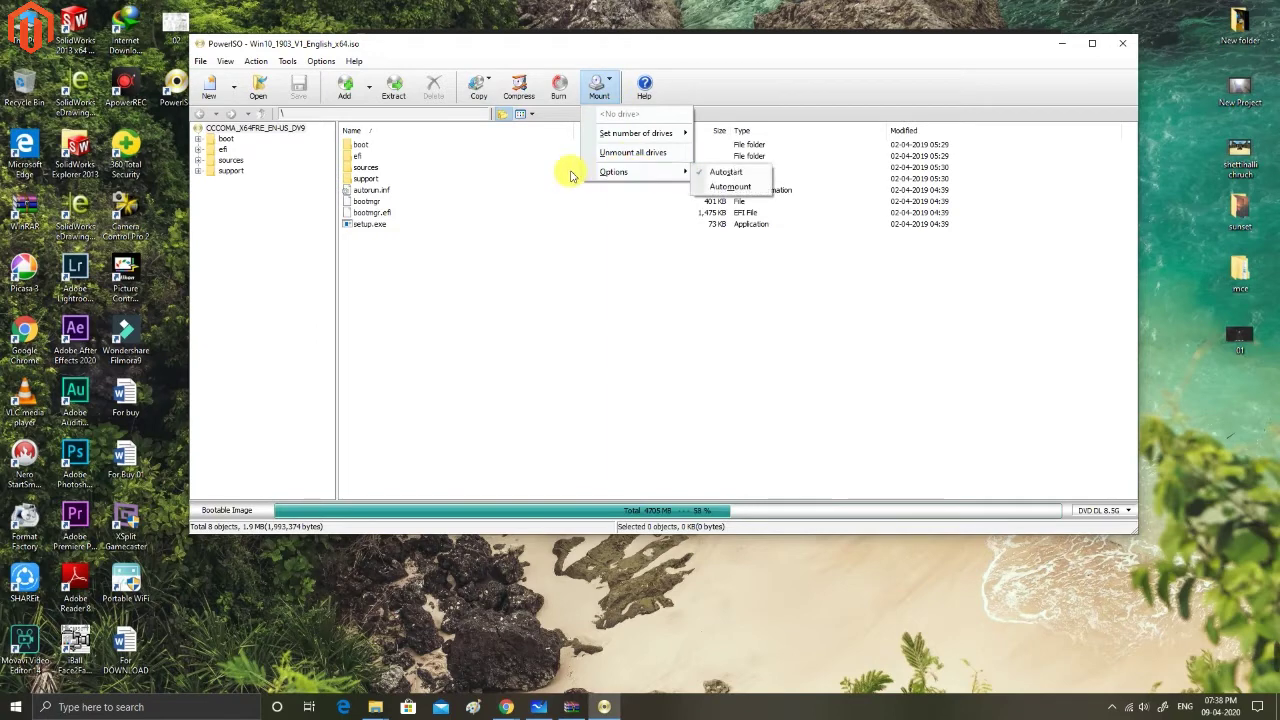
left_click(449, 309)
Open the Create bootable USB drive tool, agreeing to run PowerISO as administrator.
left_click(304, 62)
mouse_move(300, 63)
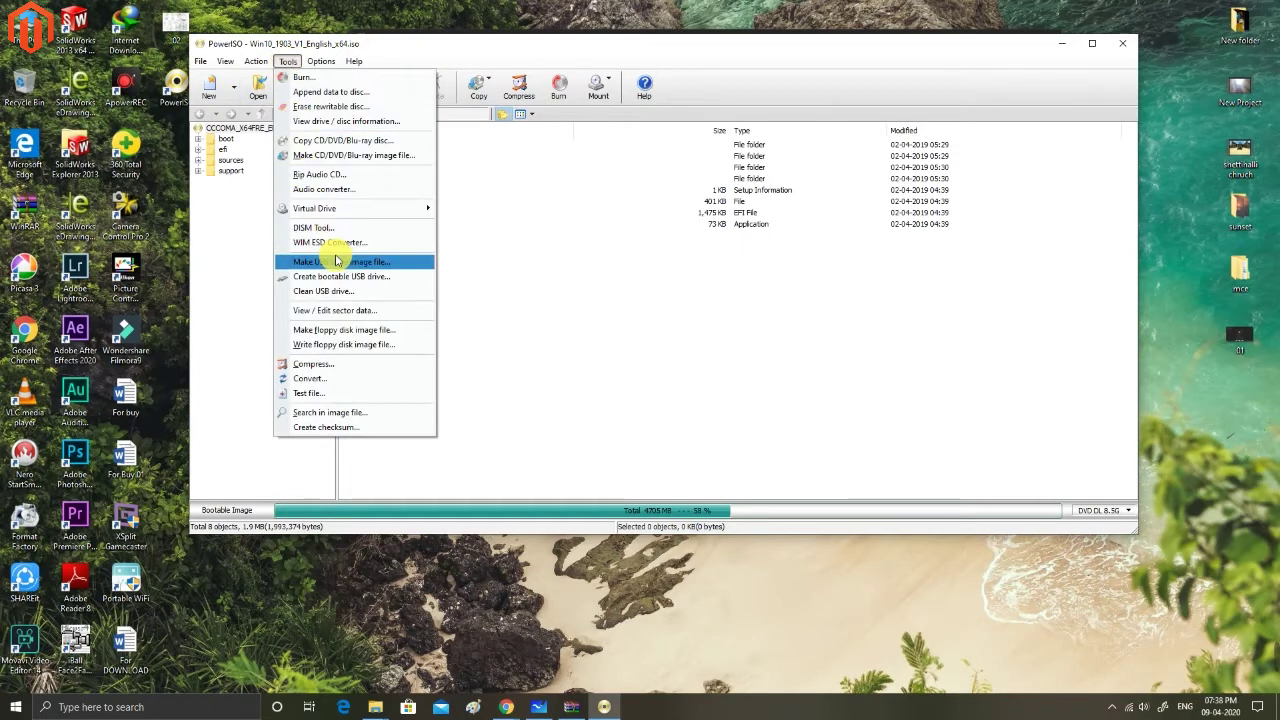
left_click(355, 285)
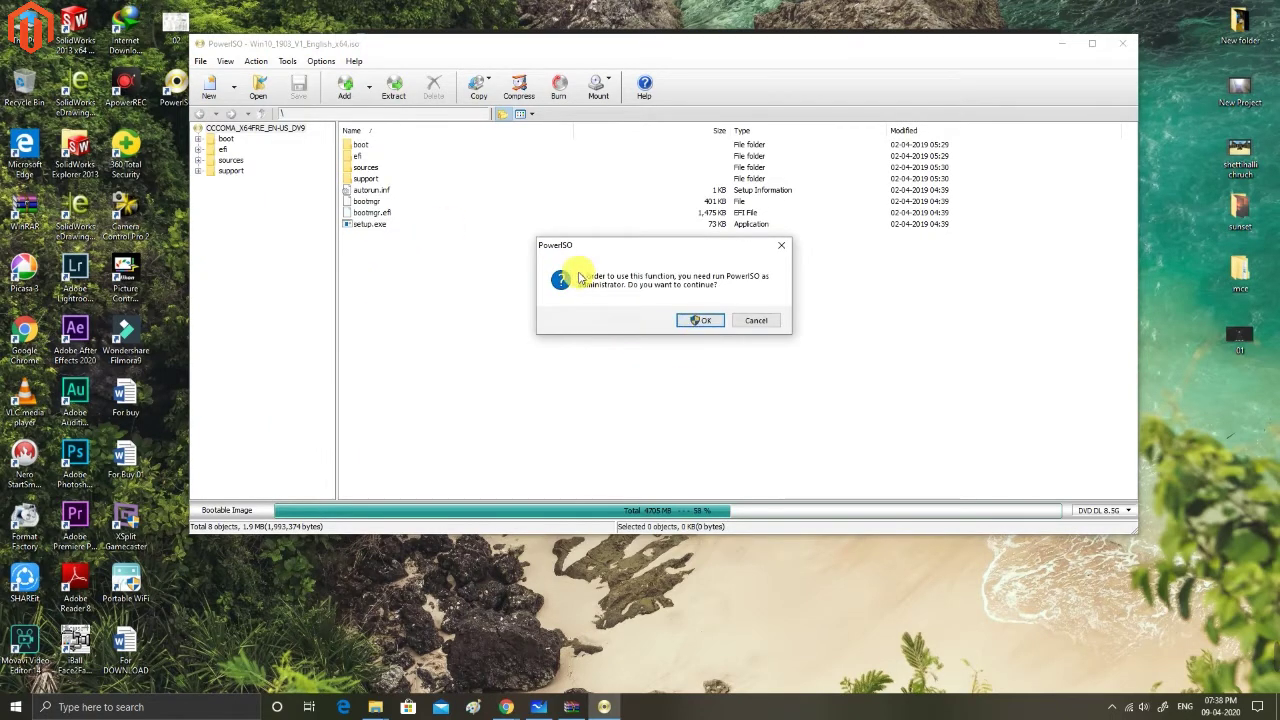
left_click(700, 321)
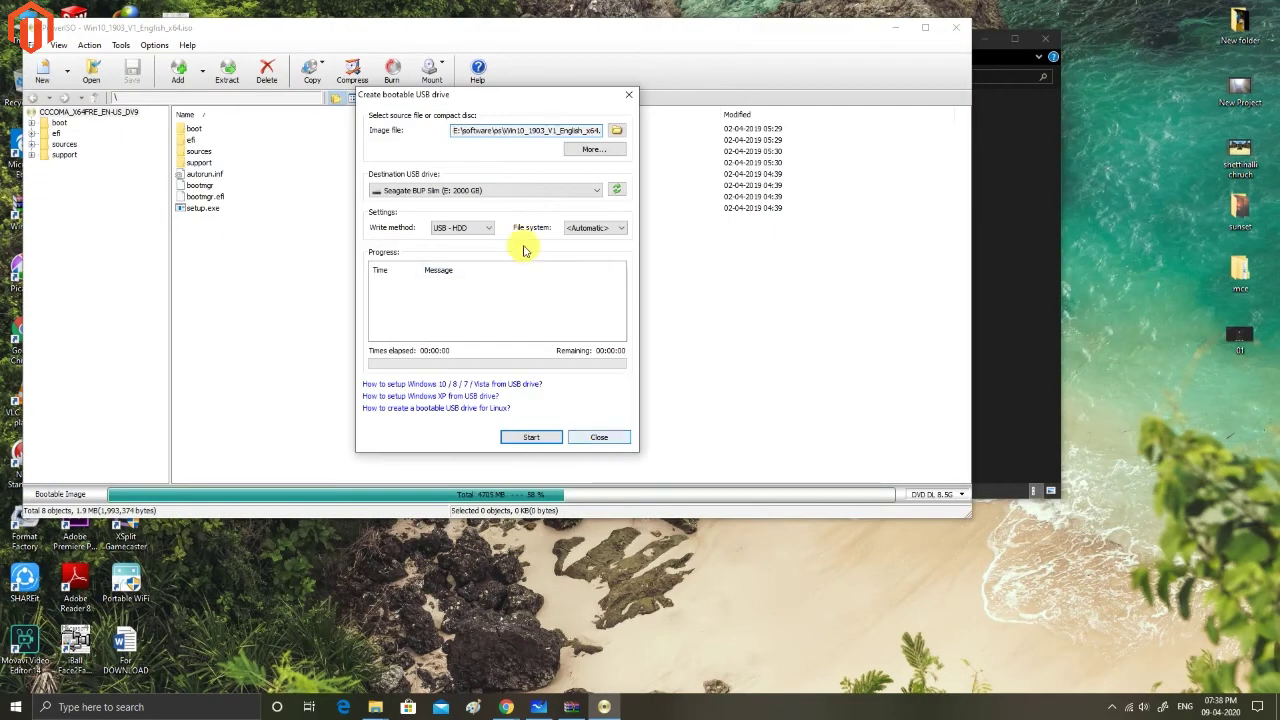
Write the Windows 10 image to the SanDisk Ultra (K: 30 GB) drive, allow overwriting its data, and close PowerISO when done.
left_click(544, 191)
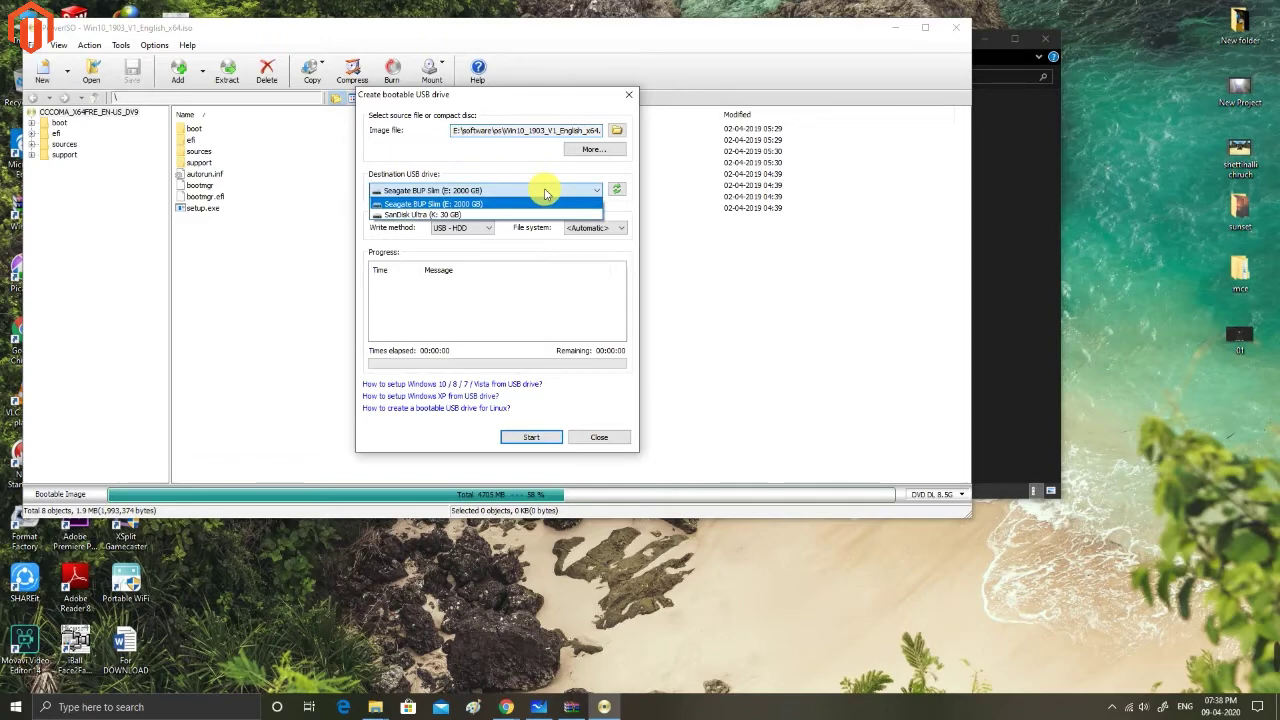
left_click(480, 214)
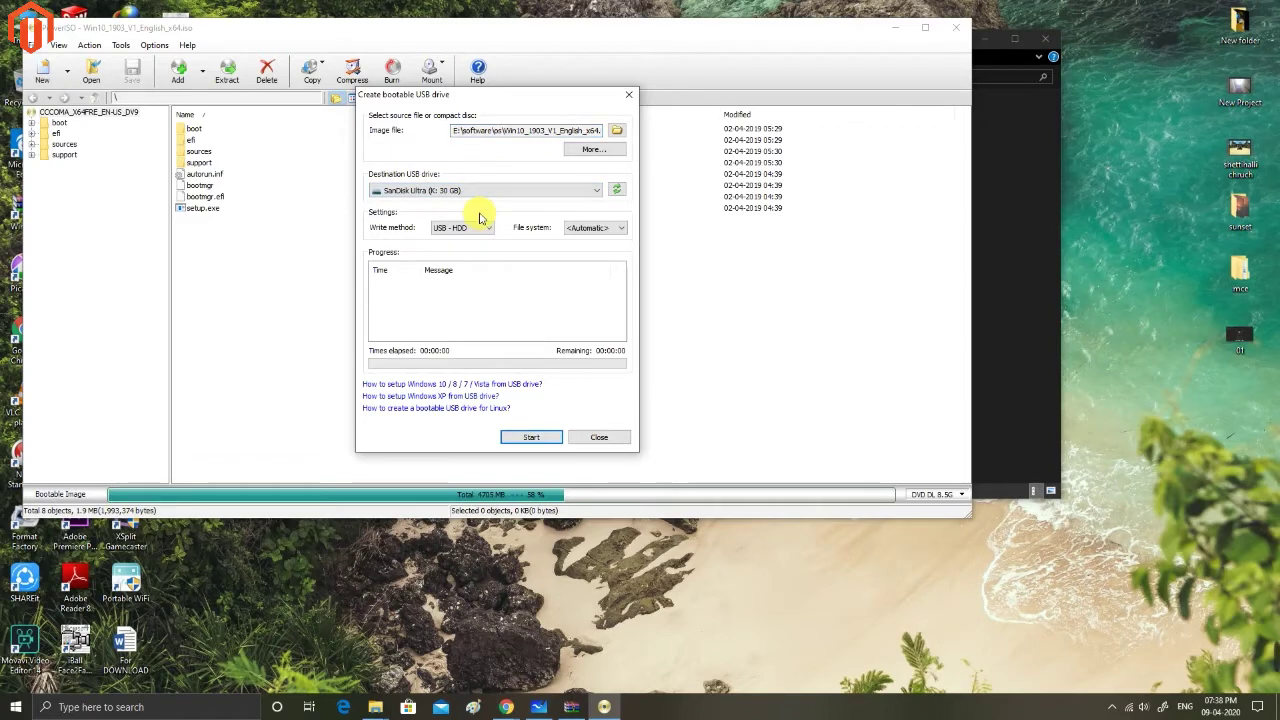
left_click(512, 437)
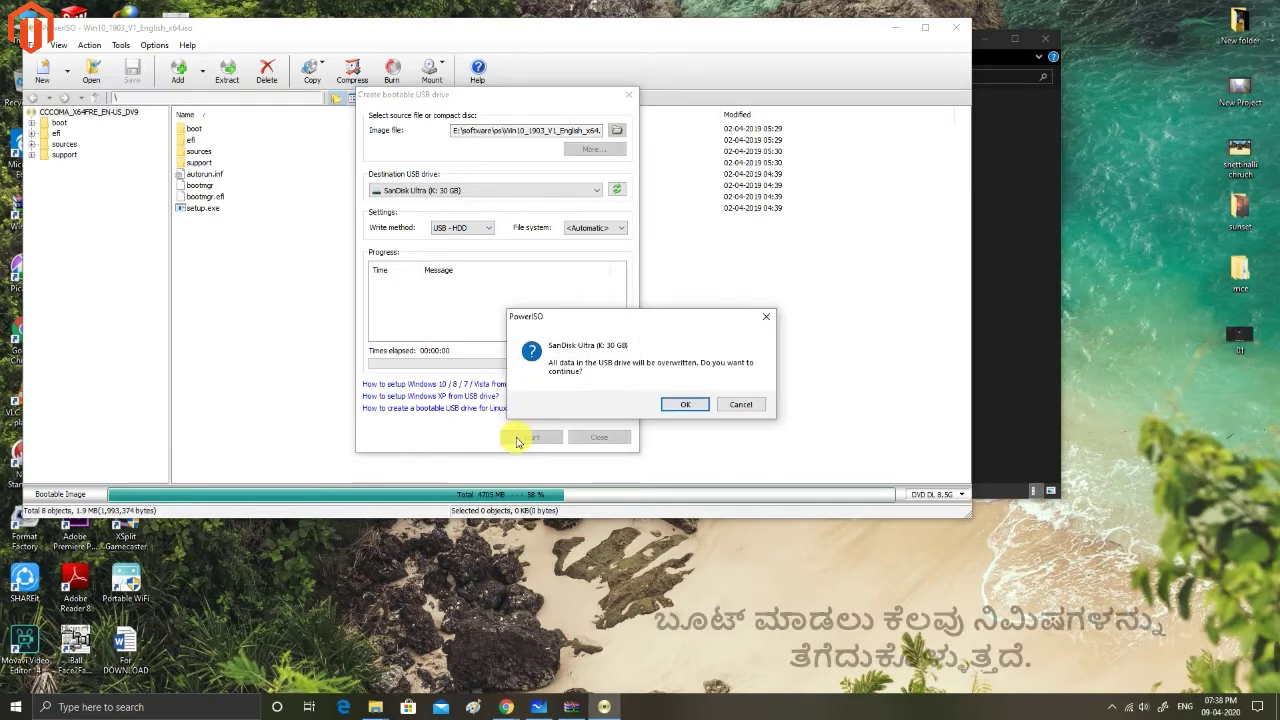
left_click(676, 405)
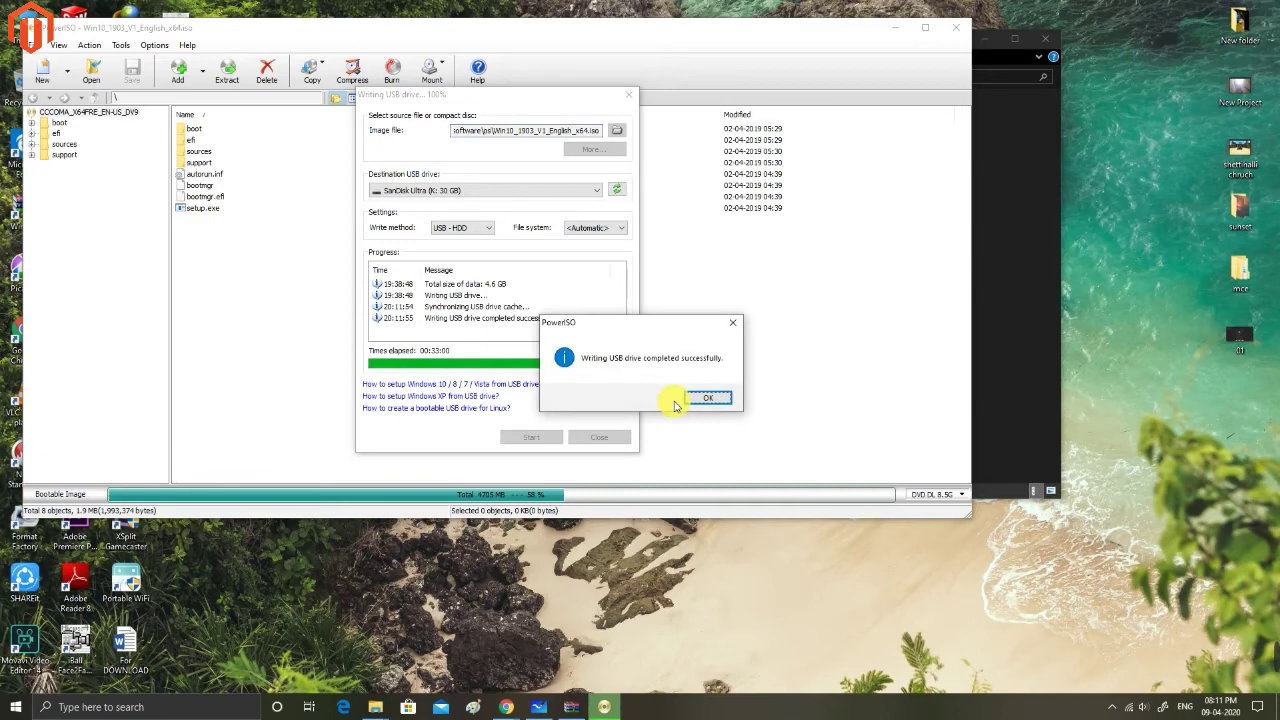
left_click(709, 398)
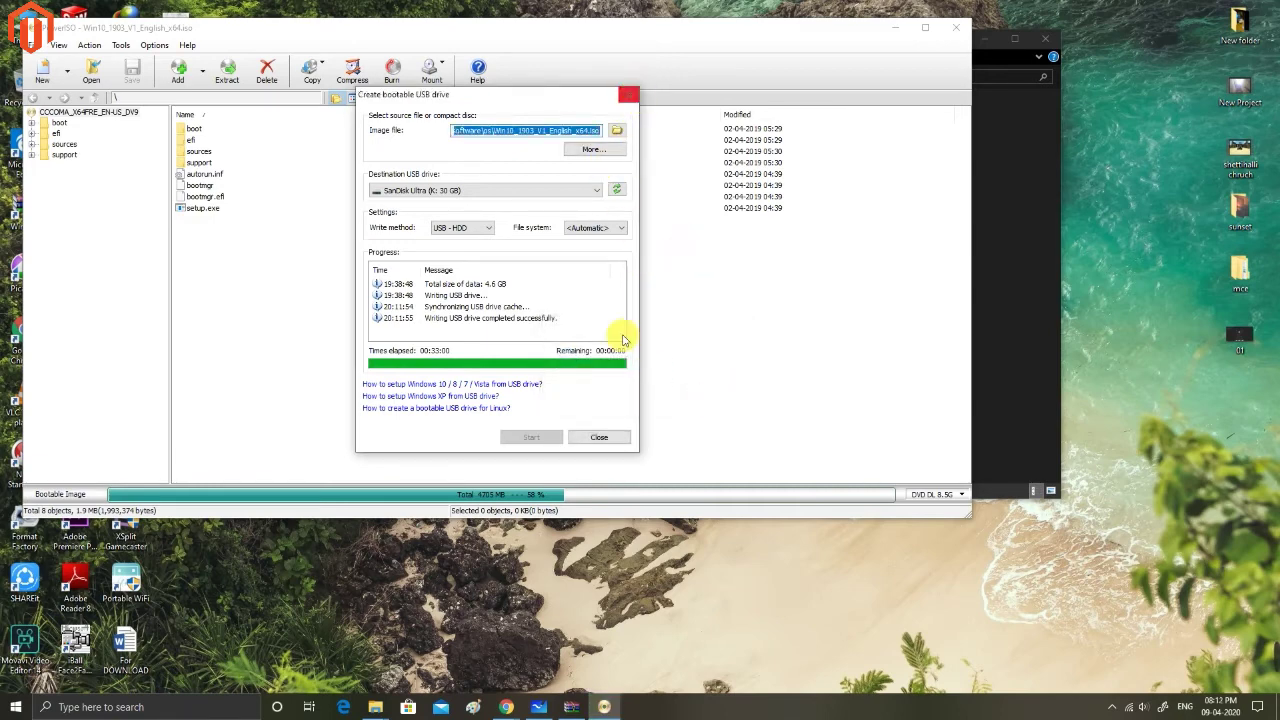
left_click(626, 437)
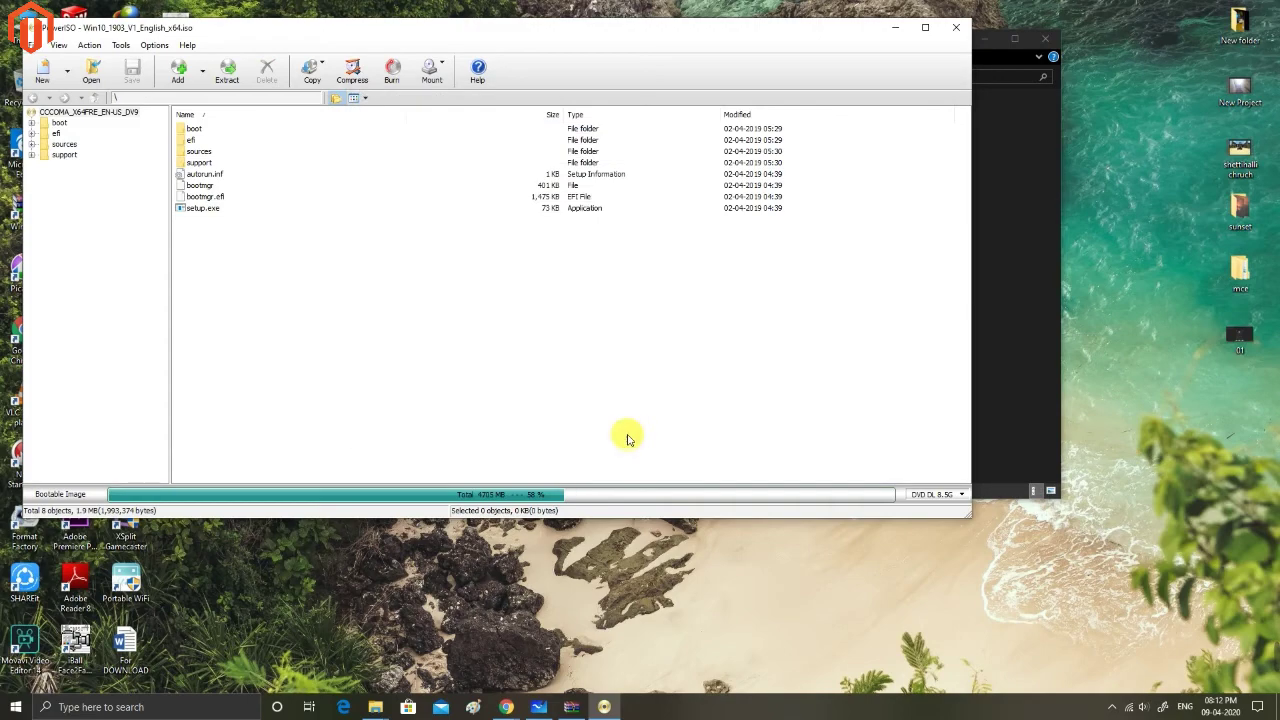
left_click(956, 27)
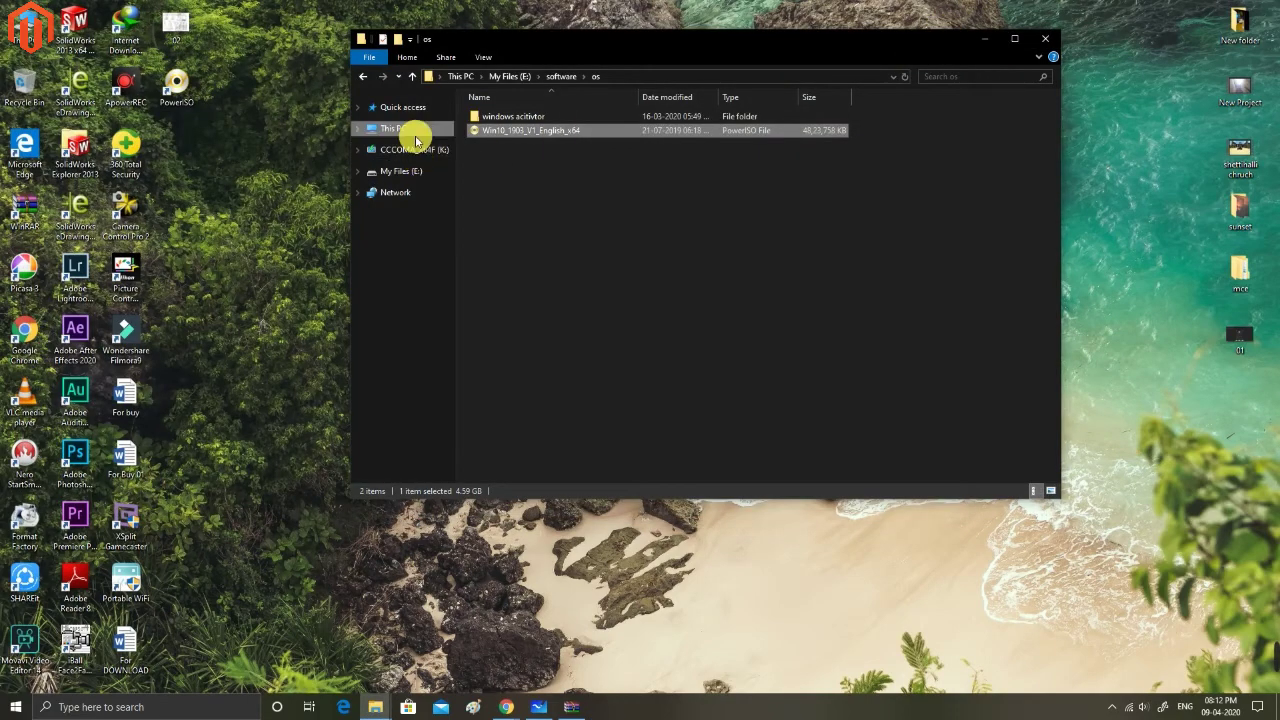
Inspect the files written to the CCCOMA_X64F (K:) USB drive.
left_click(415, 132)
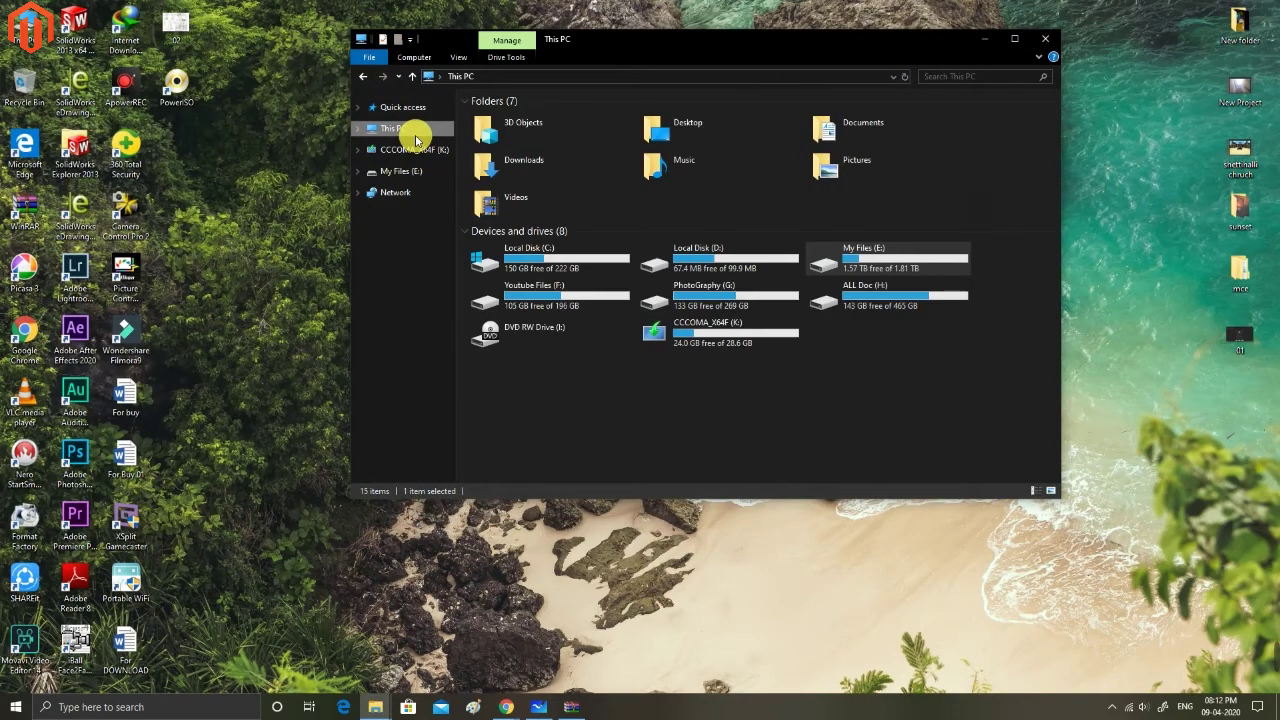
left_click(717, 346)
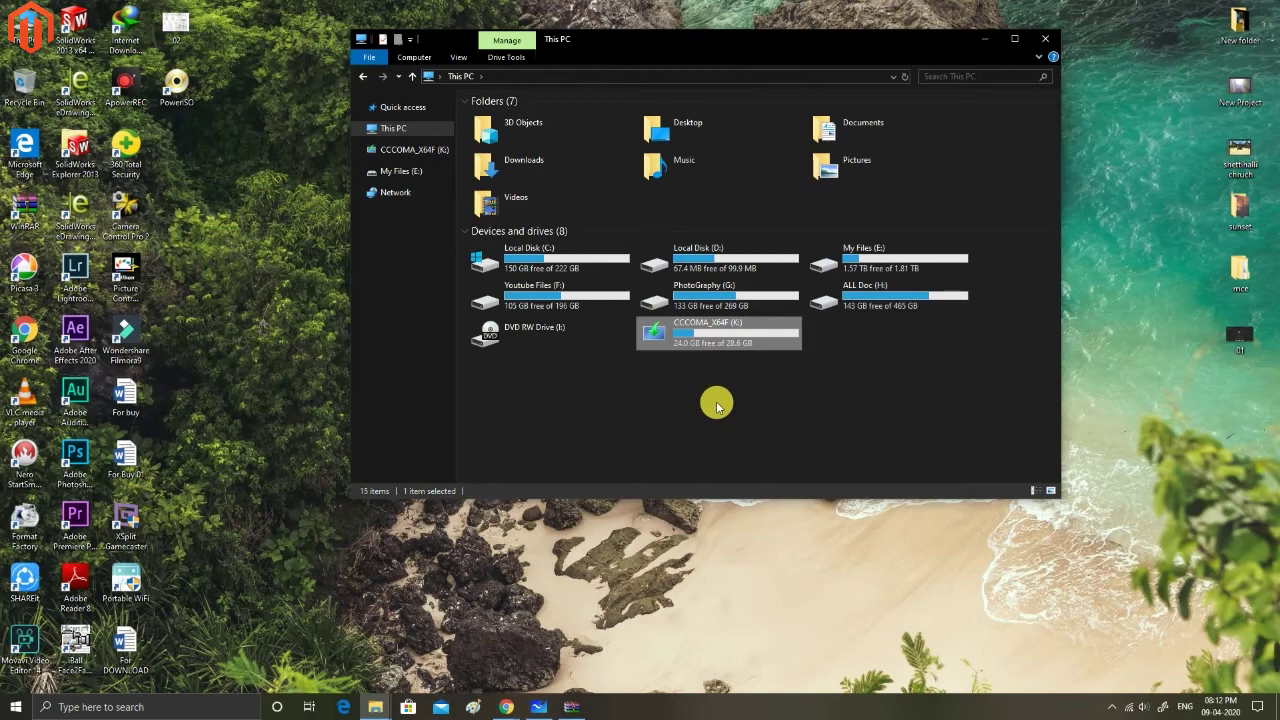
double_click(700, 345)
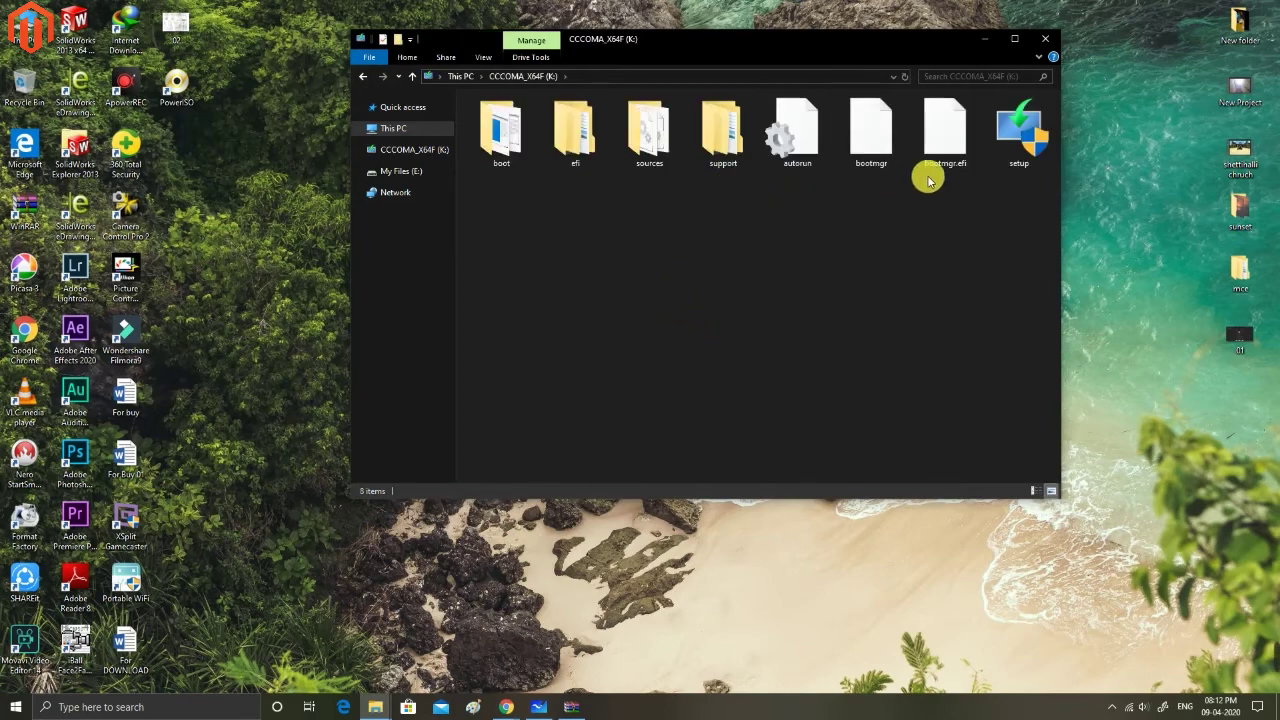
Return to This PC and eject the CCCOMA_X64F (K:) USB drive.
left_click(363, 77)
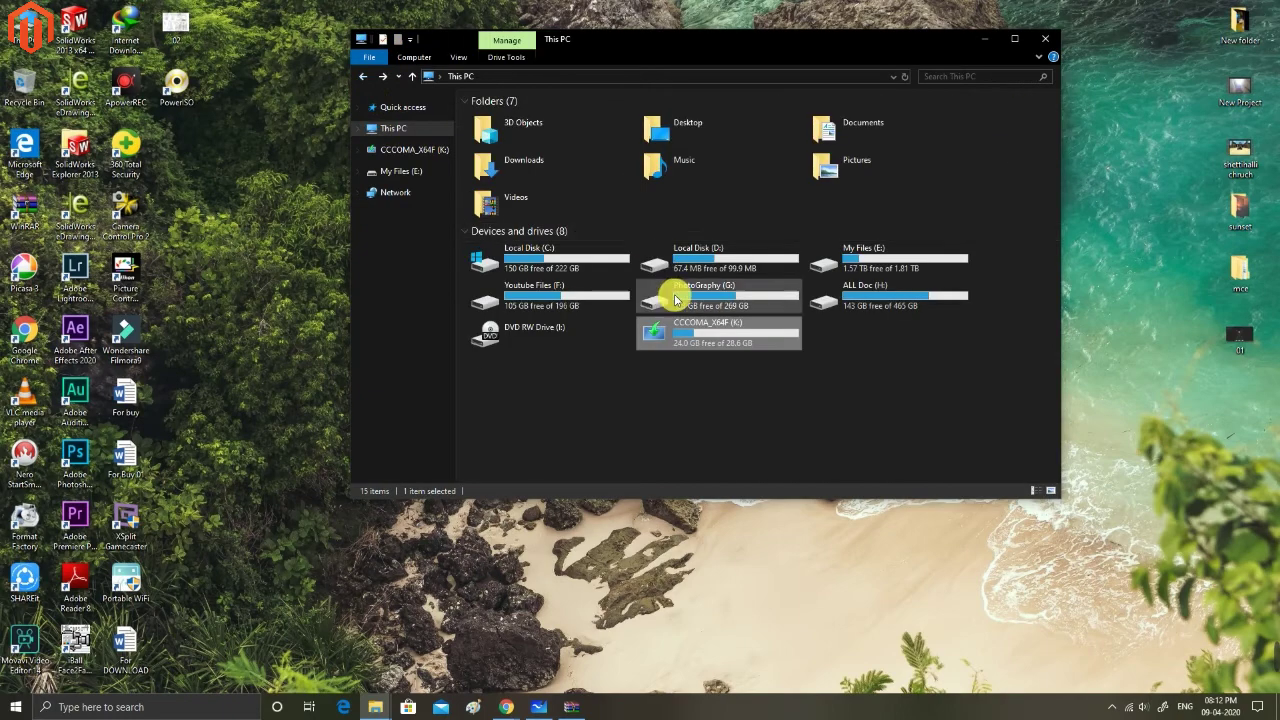
right_click(689, 343)
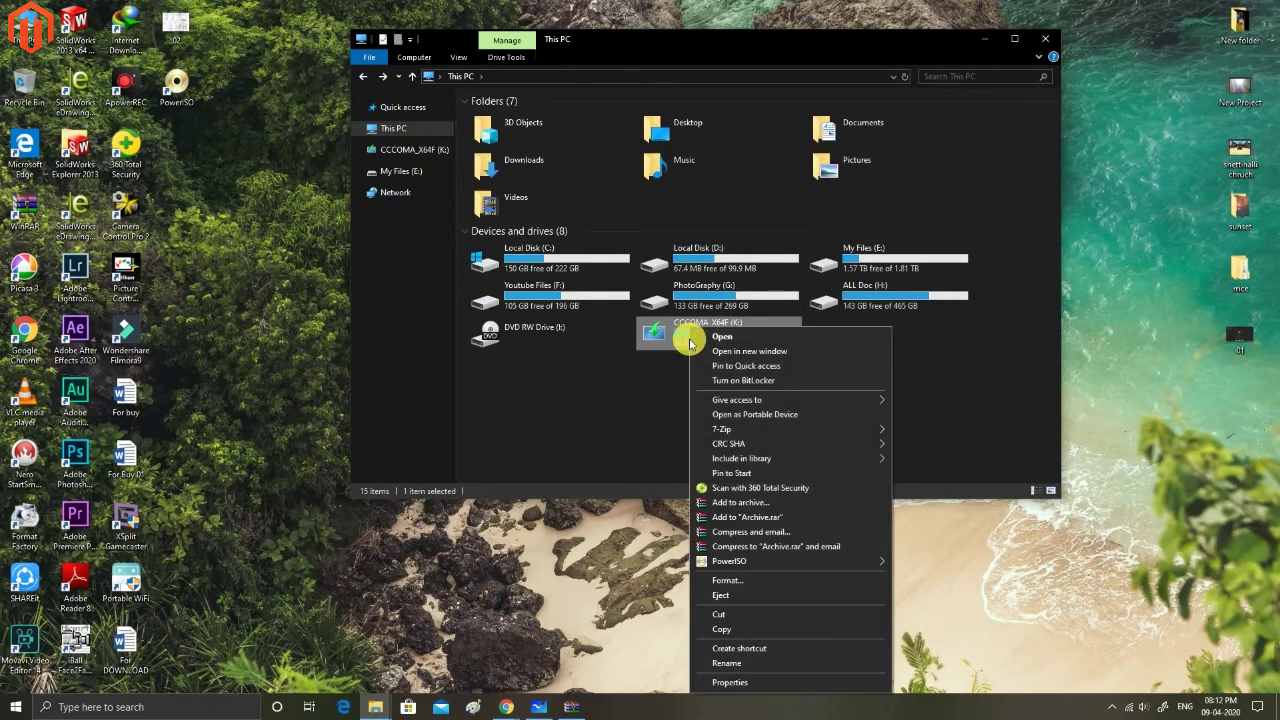
left_click(720, 597)
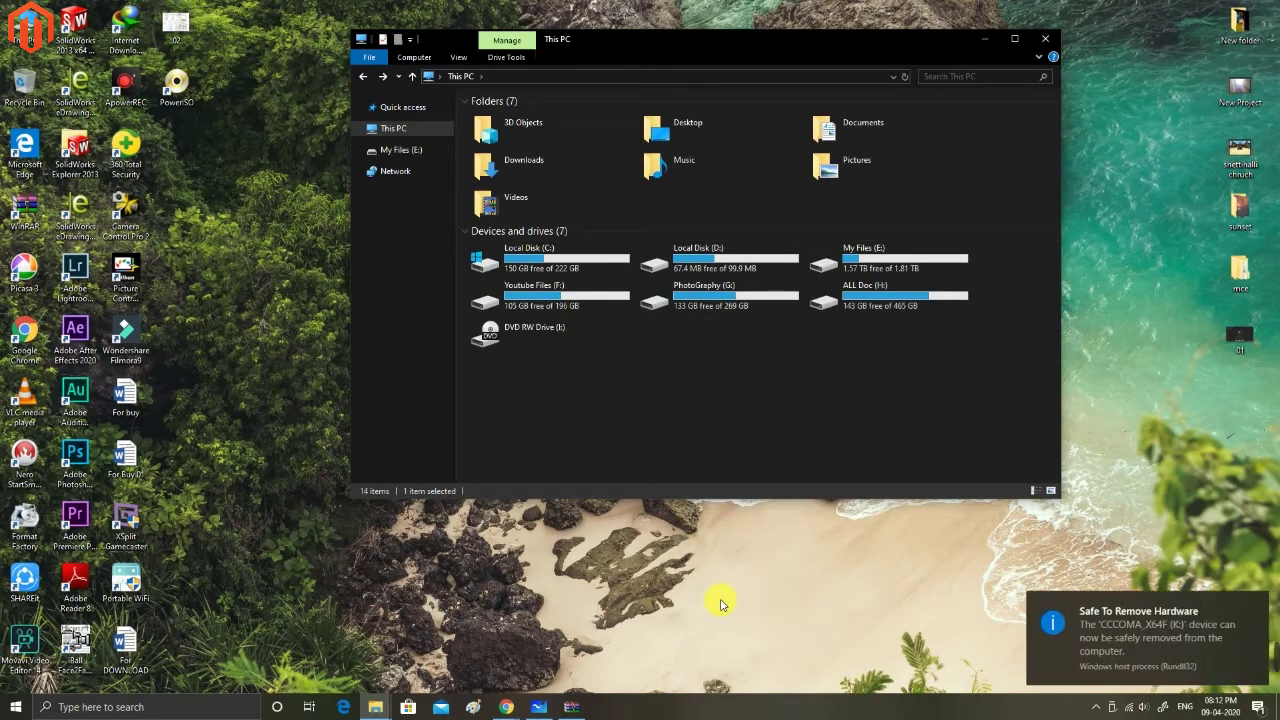